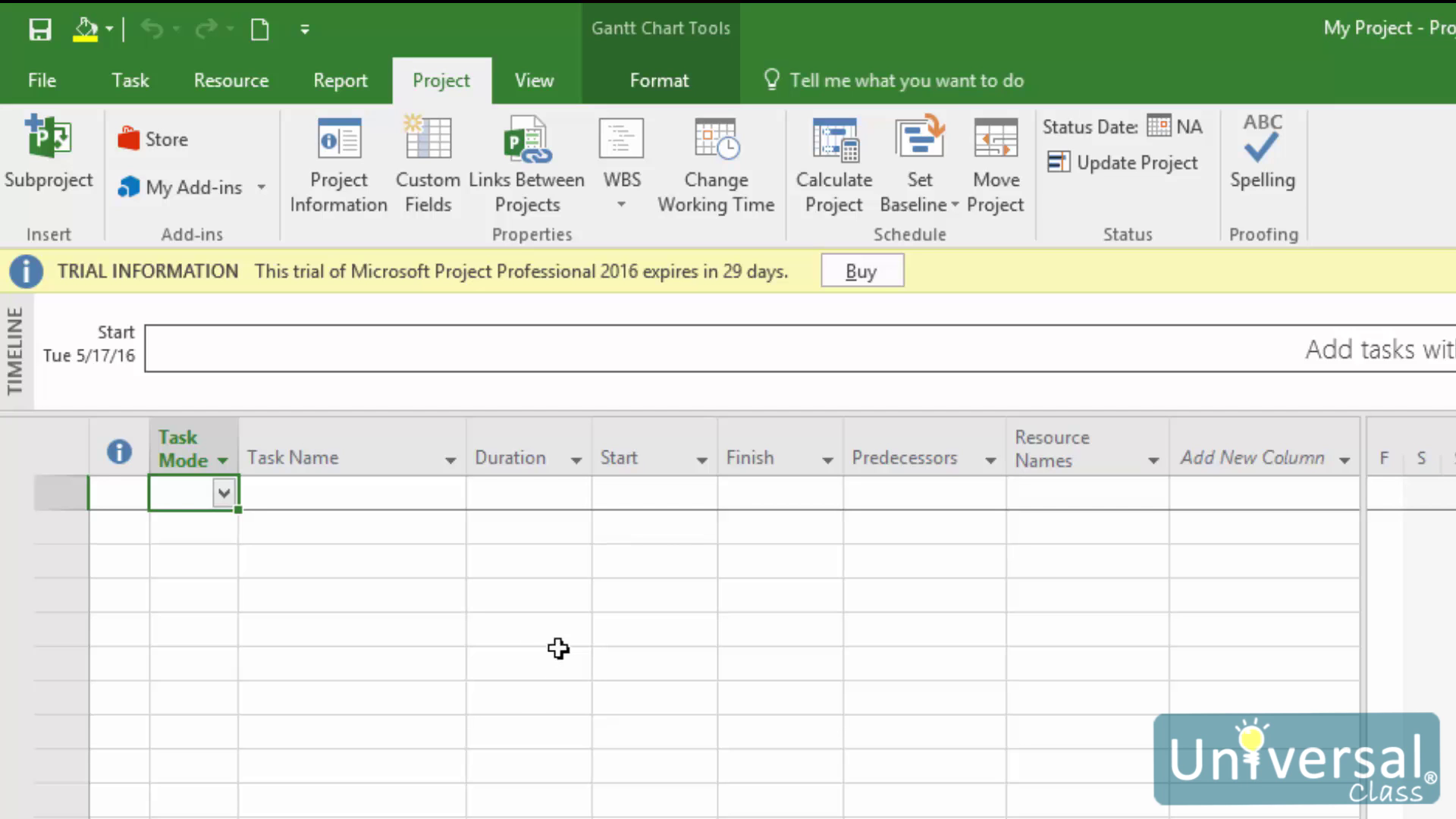
- Enter "Create Outline" as the name of the first task
{"action": "left_click", "coordinate": [328, 493]}
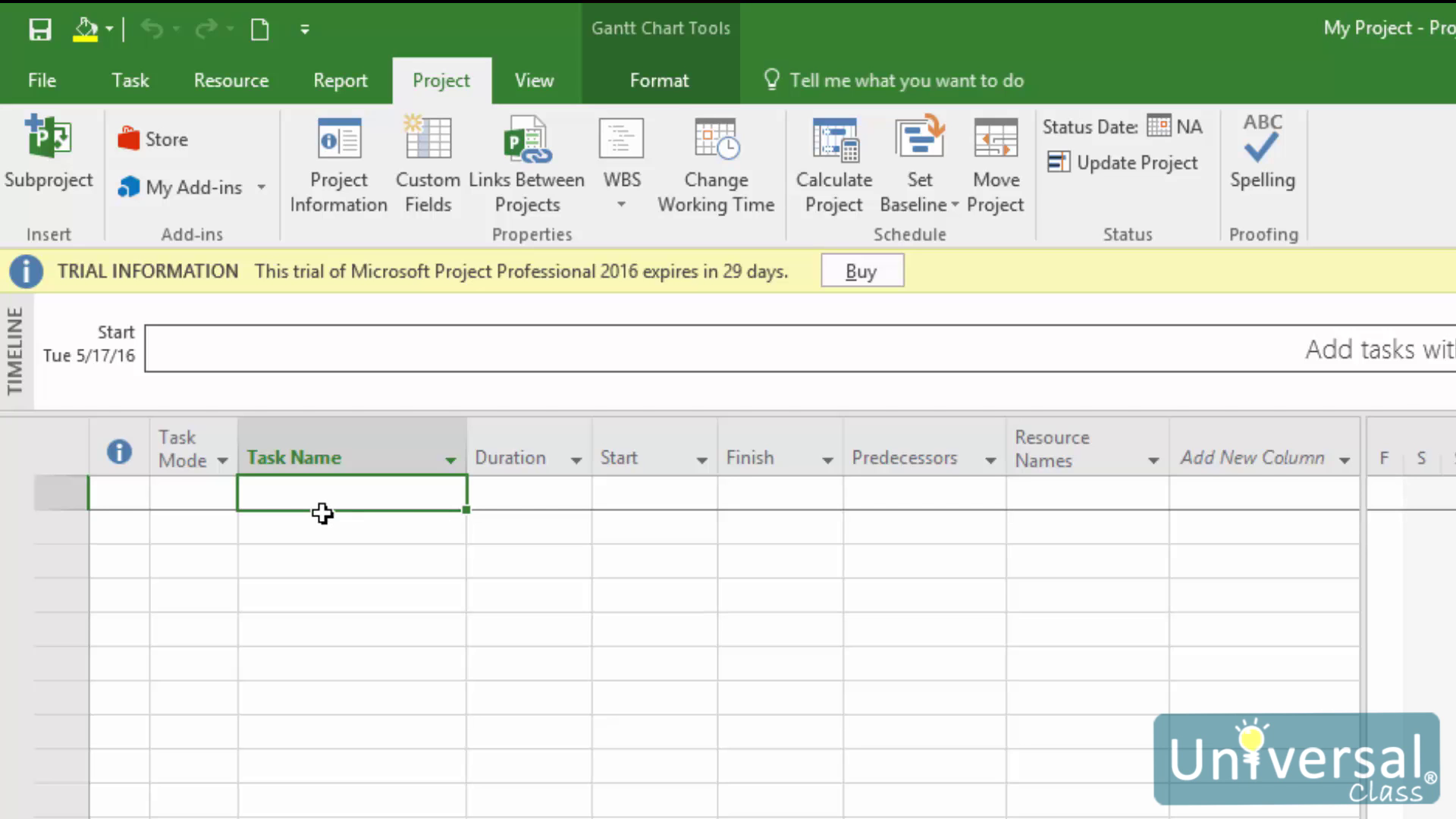
{"action": "type", "text": "Cr"}
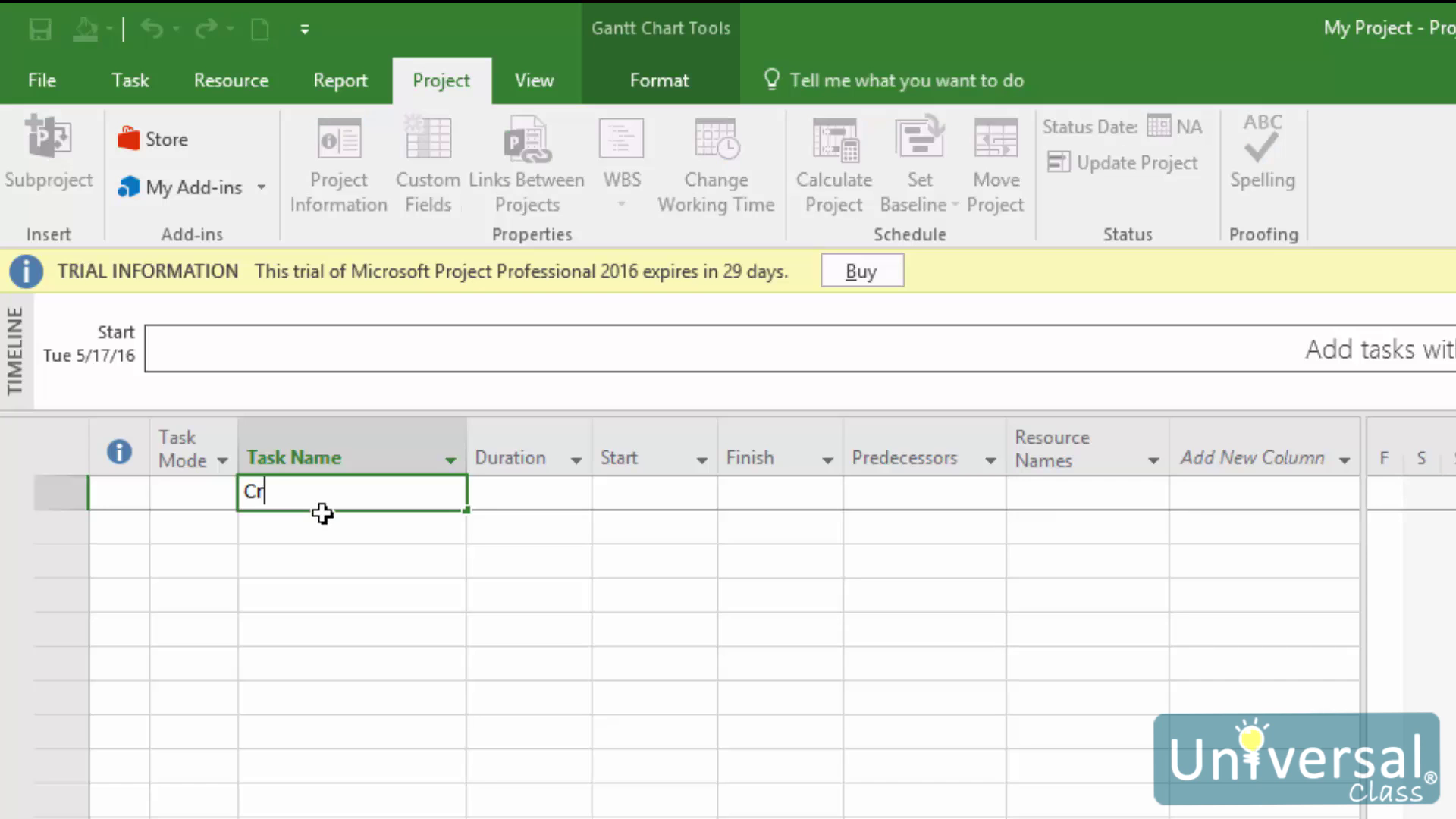
{"action": "type", "text": "eate Outline"}
{"action": "key", "text": "Return"}
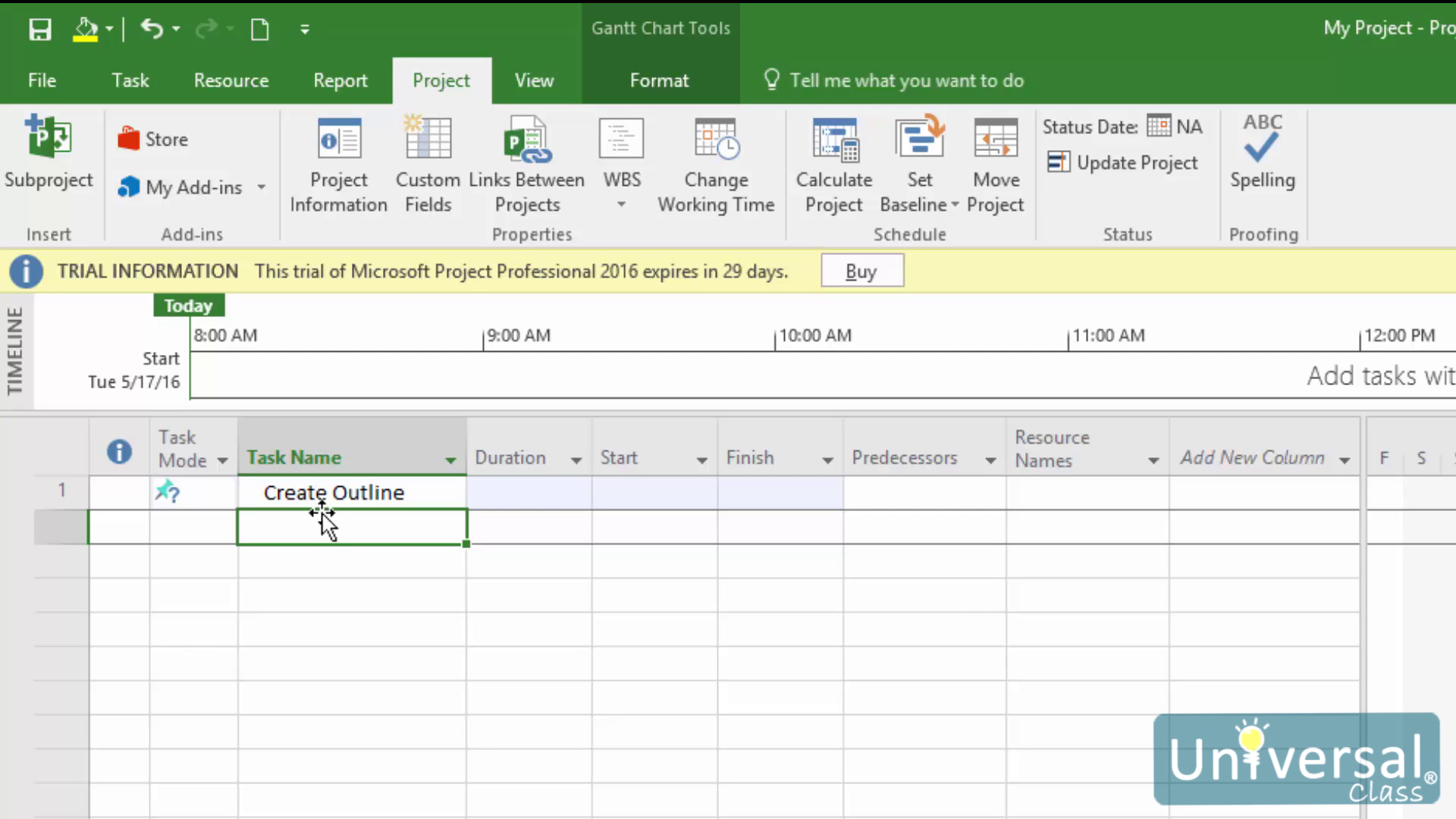
- Add a second task named "Gather research" below the Create Outline task
{"action": "left_click", "coordinate": [329, 494]}
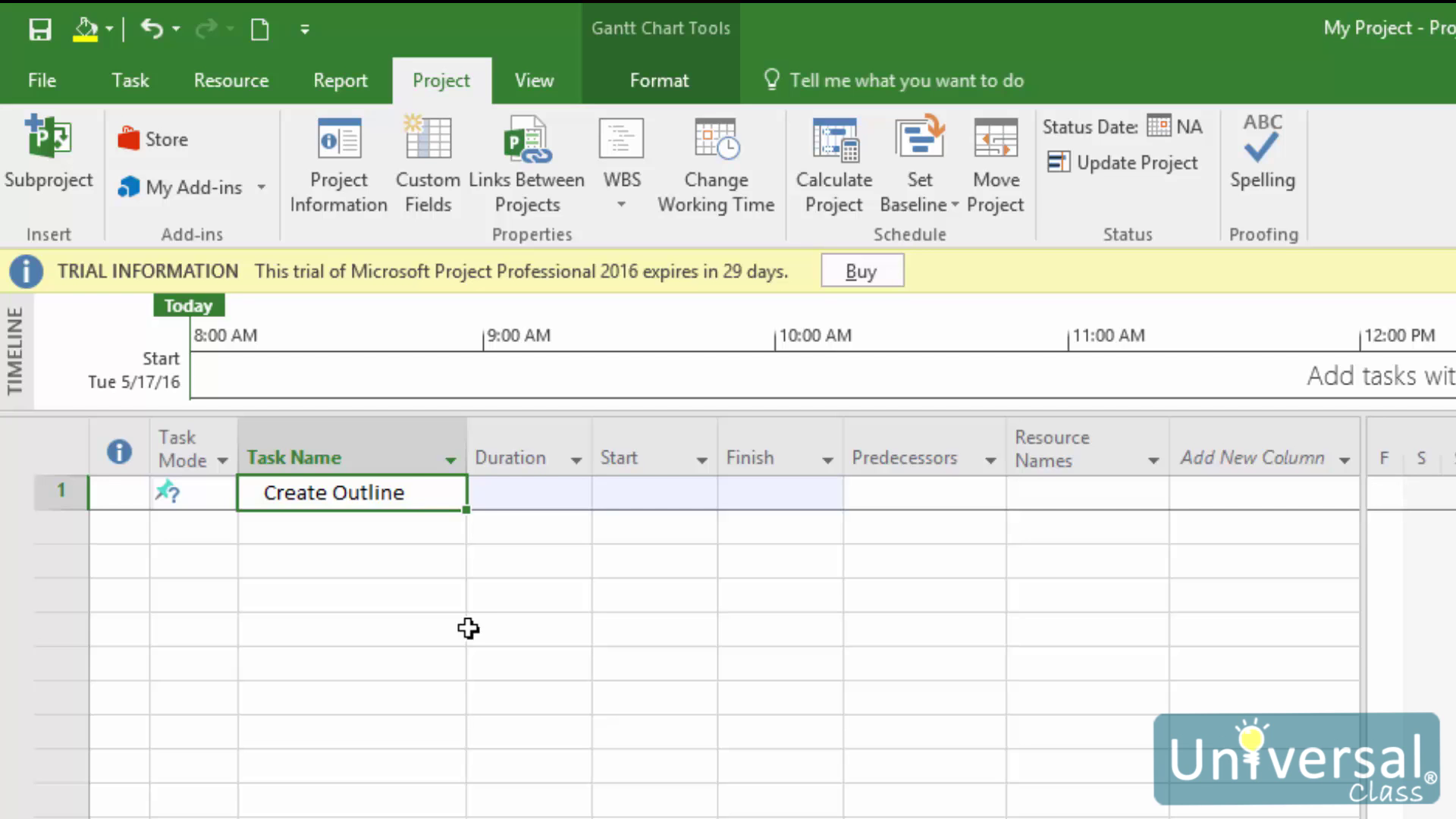
{"action": "key", "text": "Down"}
{"action": "type", "text": "G"}
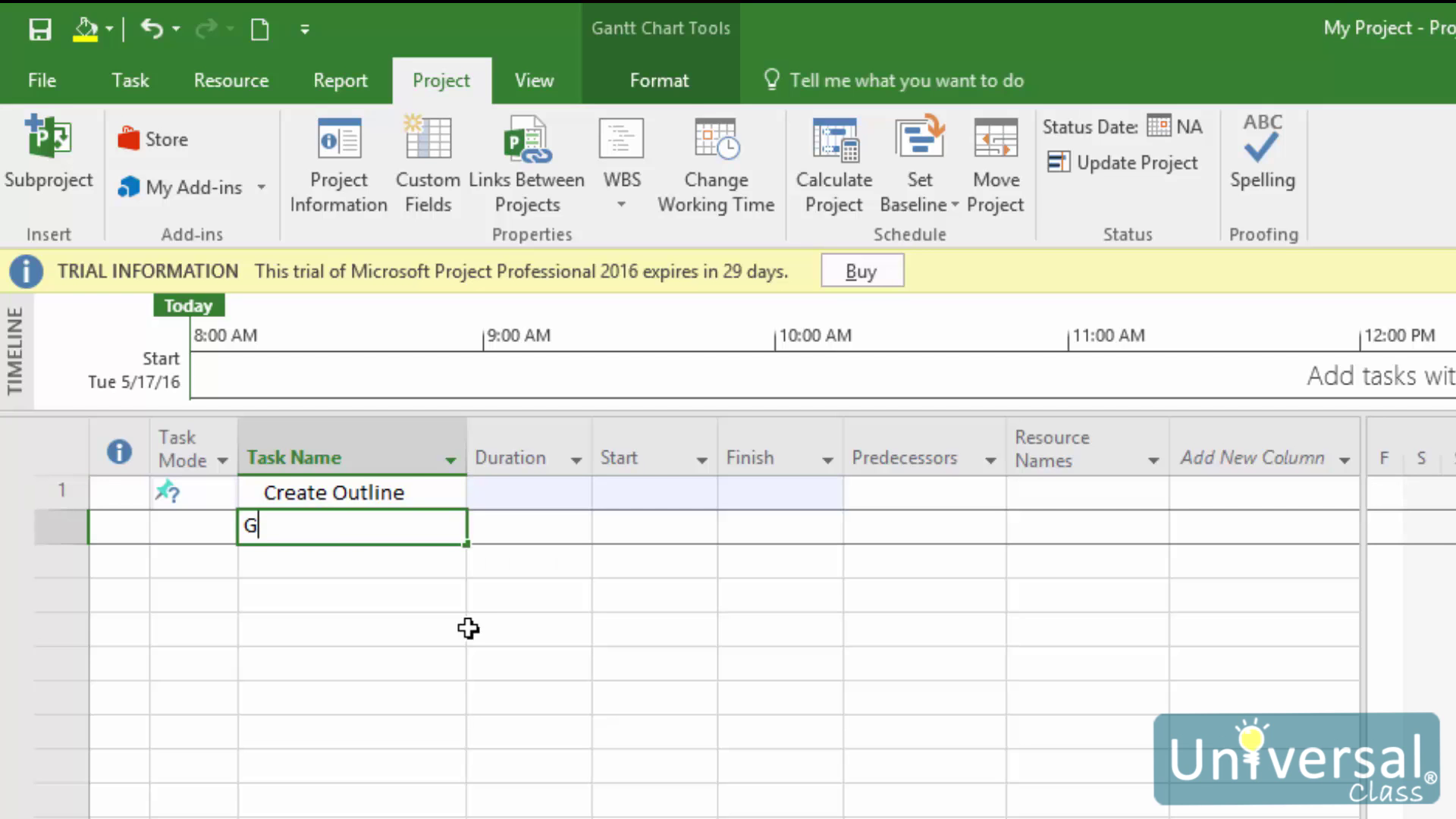
{"action": "type", "text": "ather research"}
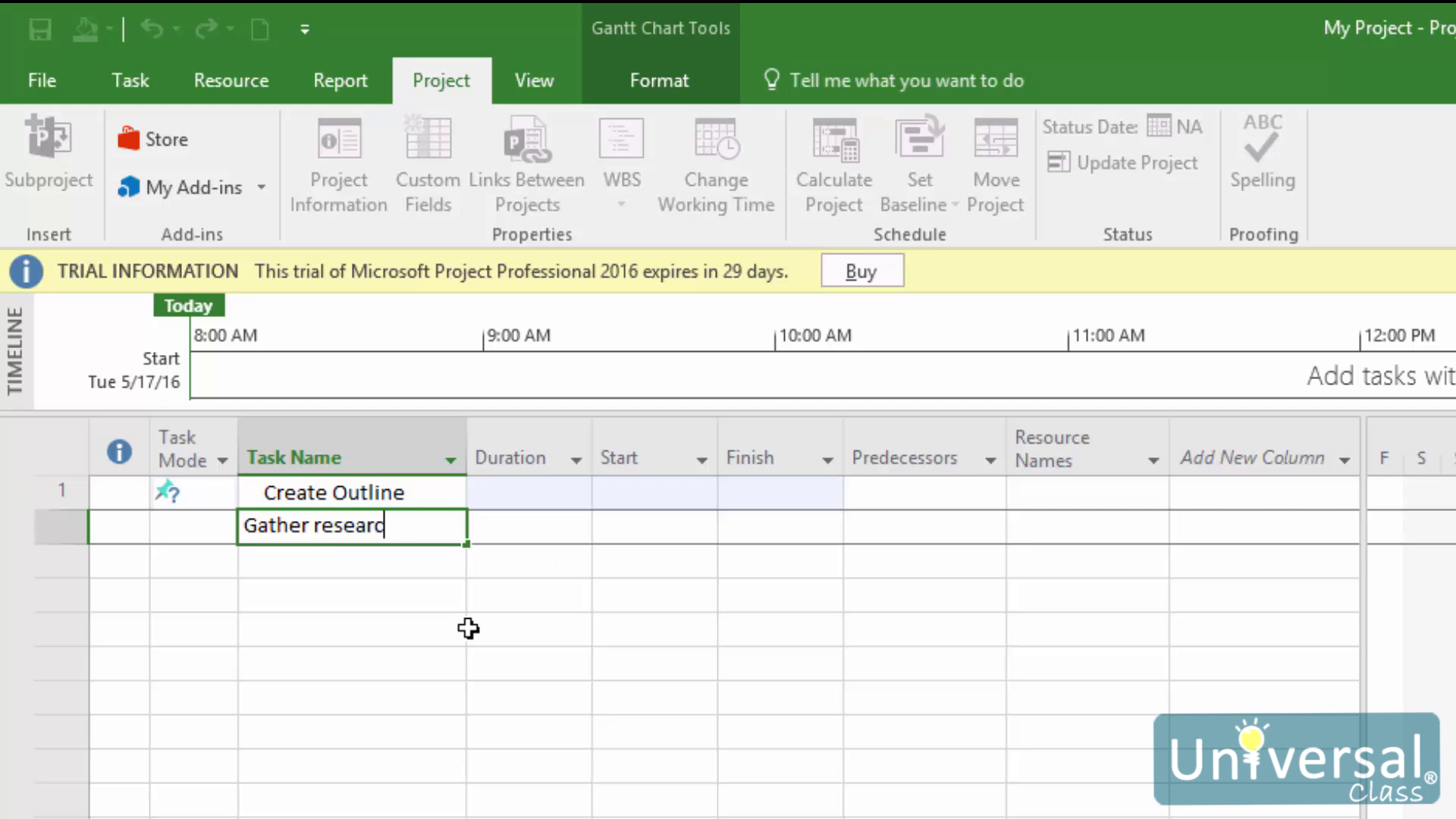
{"action": "key", "text": "Return"}
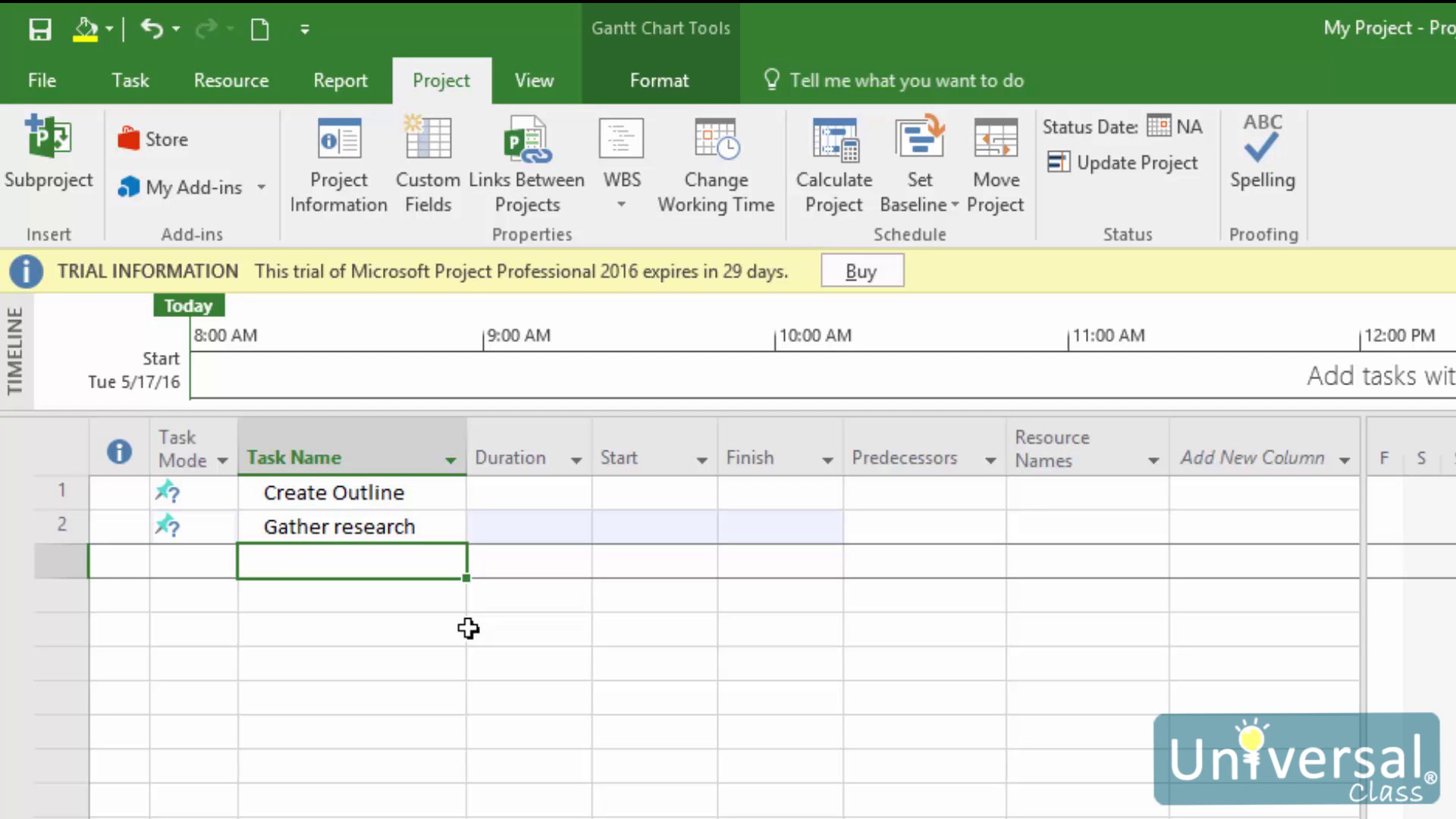
- Add the tasks "Organize research" and "Write first lesson" in the next two rows of the task list
{"action": "type", "text": "Organize"}
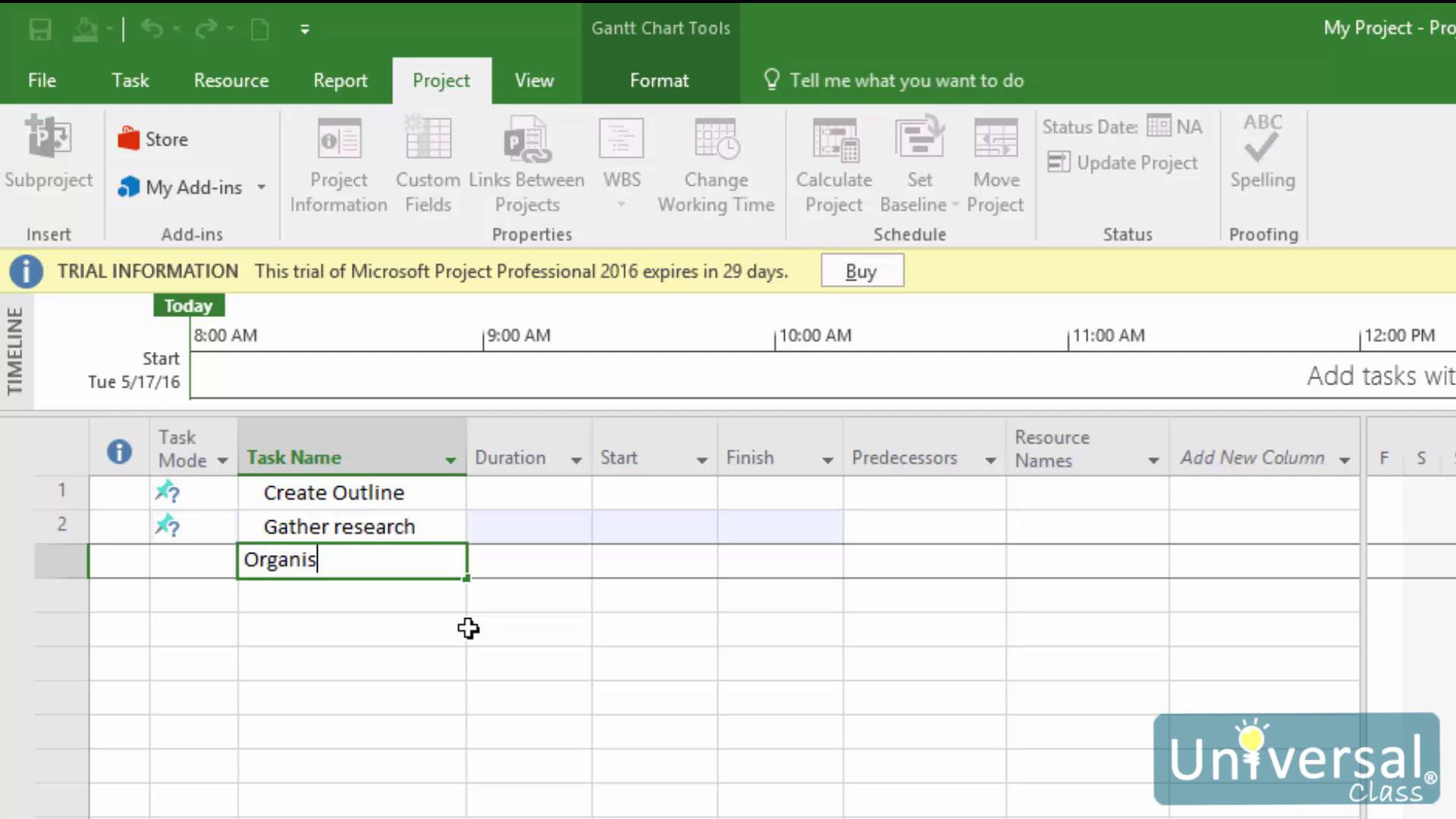
{"action": "type", "text": " research"}
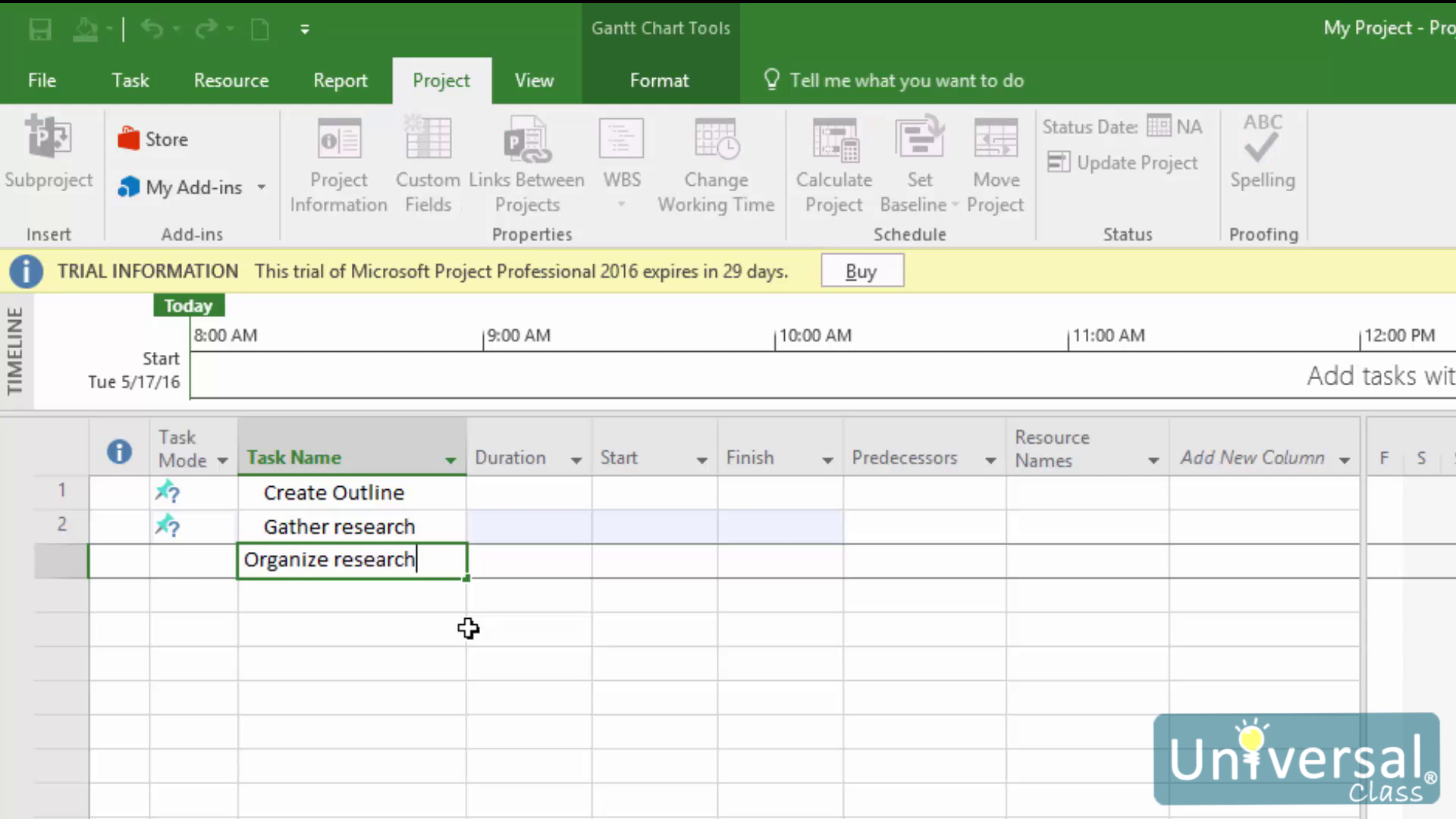
{"action": "key", "text": "Escape"}
{"action": "type", "text": "Write first les"}
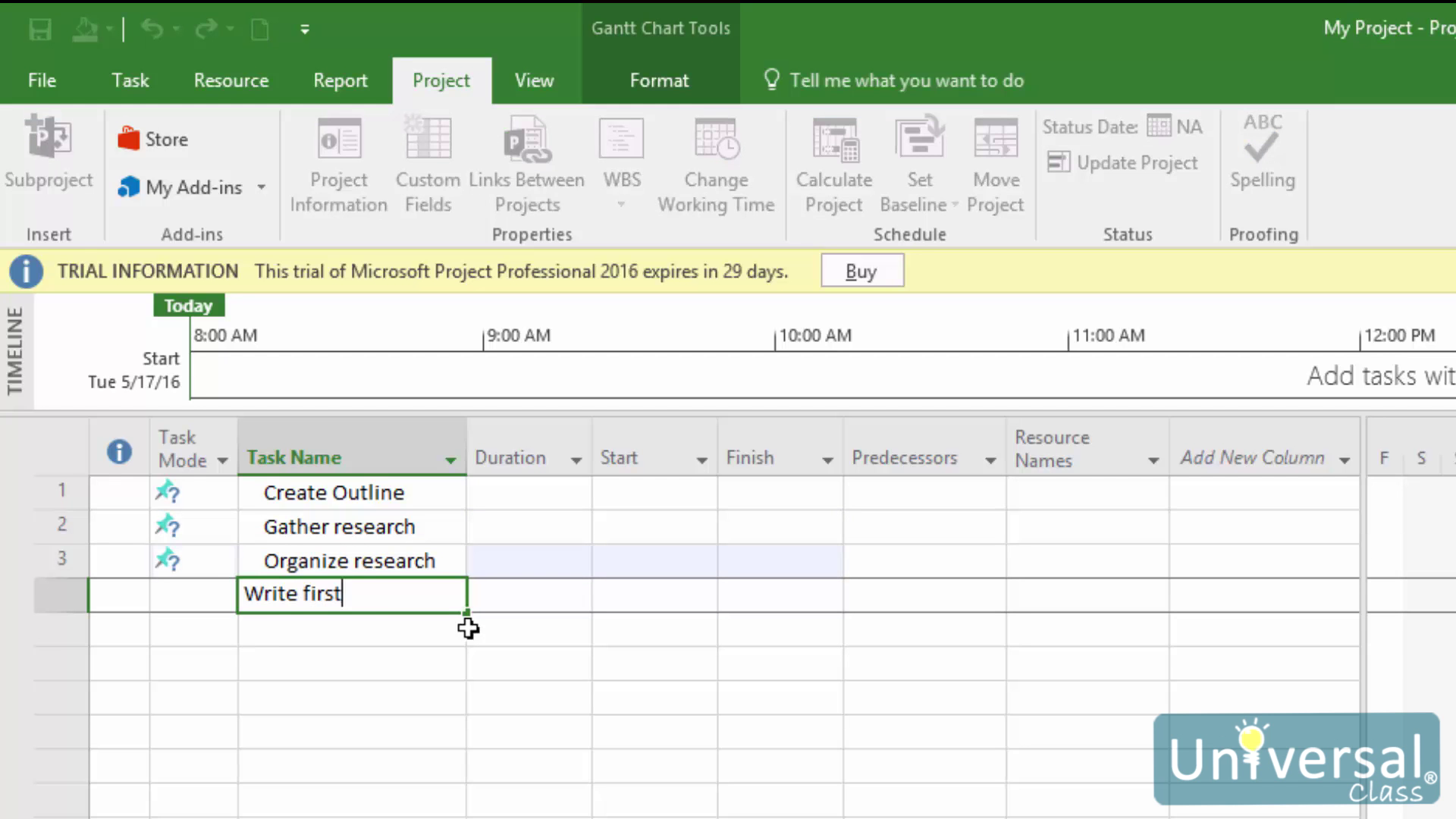
{"action": "type", "text": "son"}
{"action": "key", "text": "Return"}
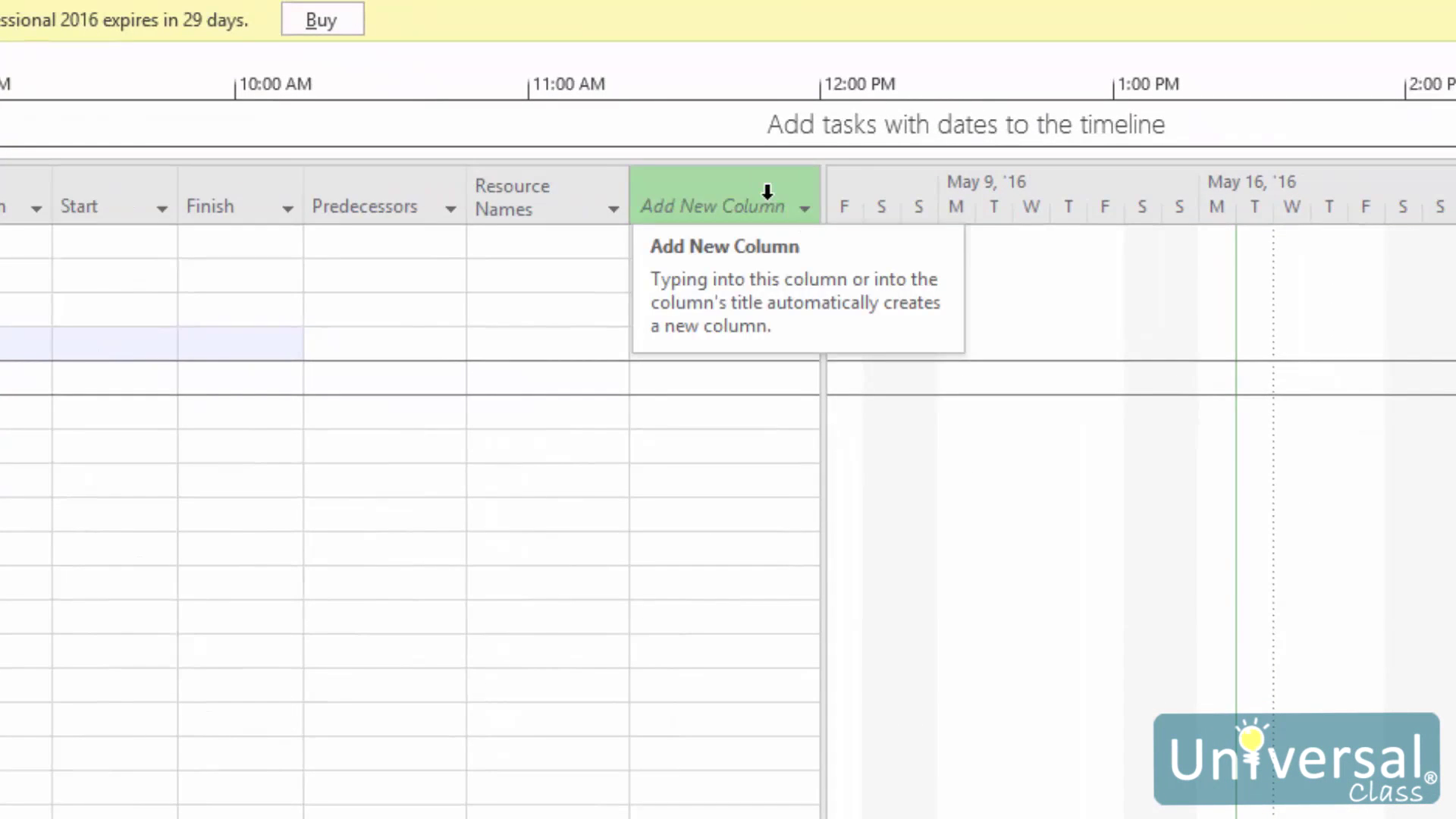
{"action": "left_click", "coordinate": [768, 192]}
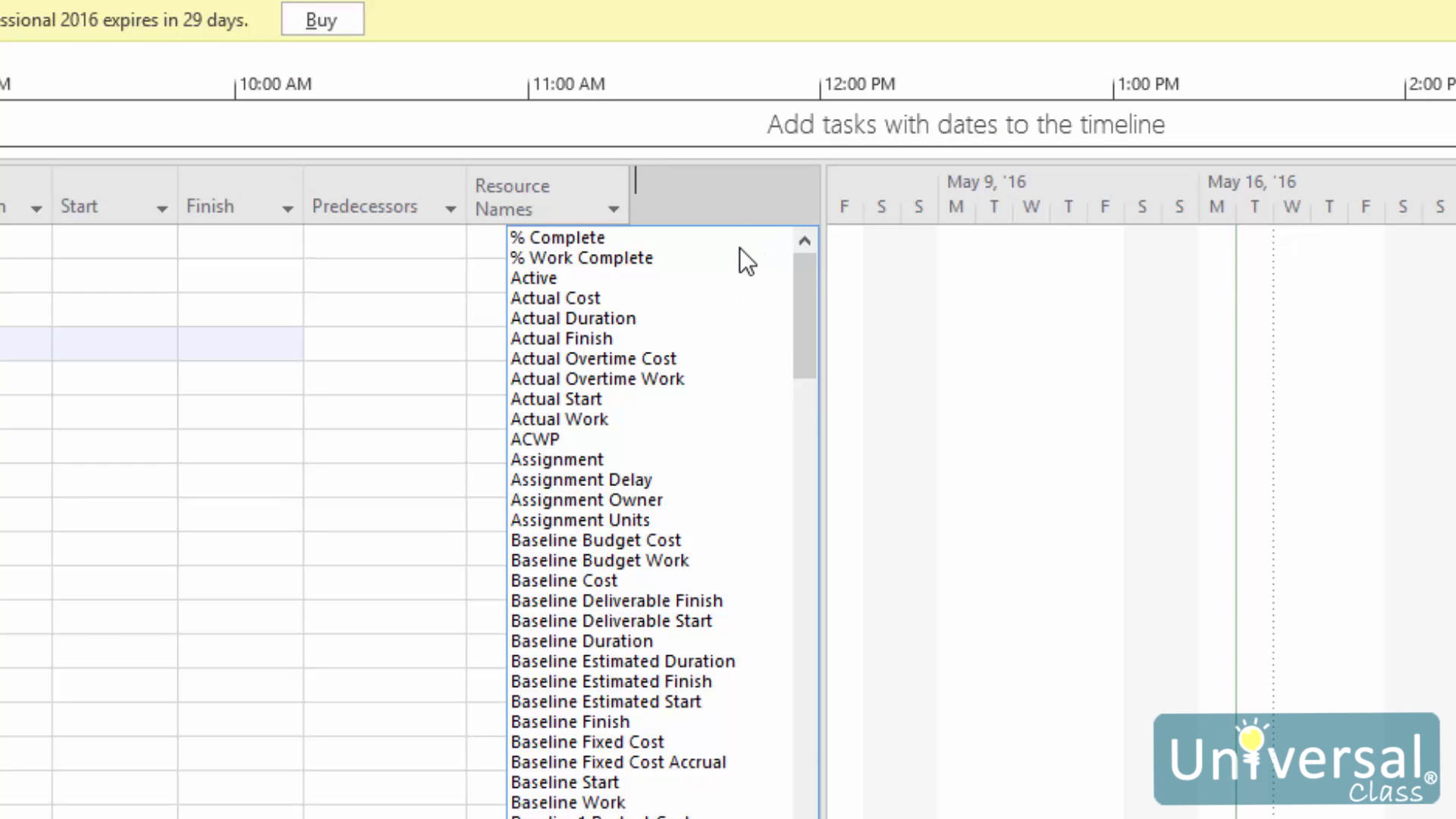
{"action": "right_click", "coordinate": [515, 201]}
{"action": "left_click", "coordinate": [629, 408]}
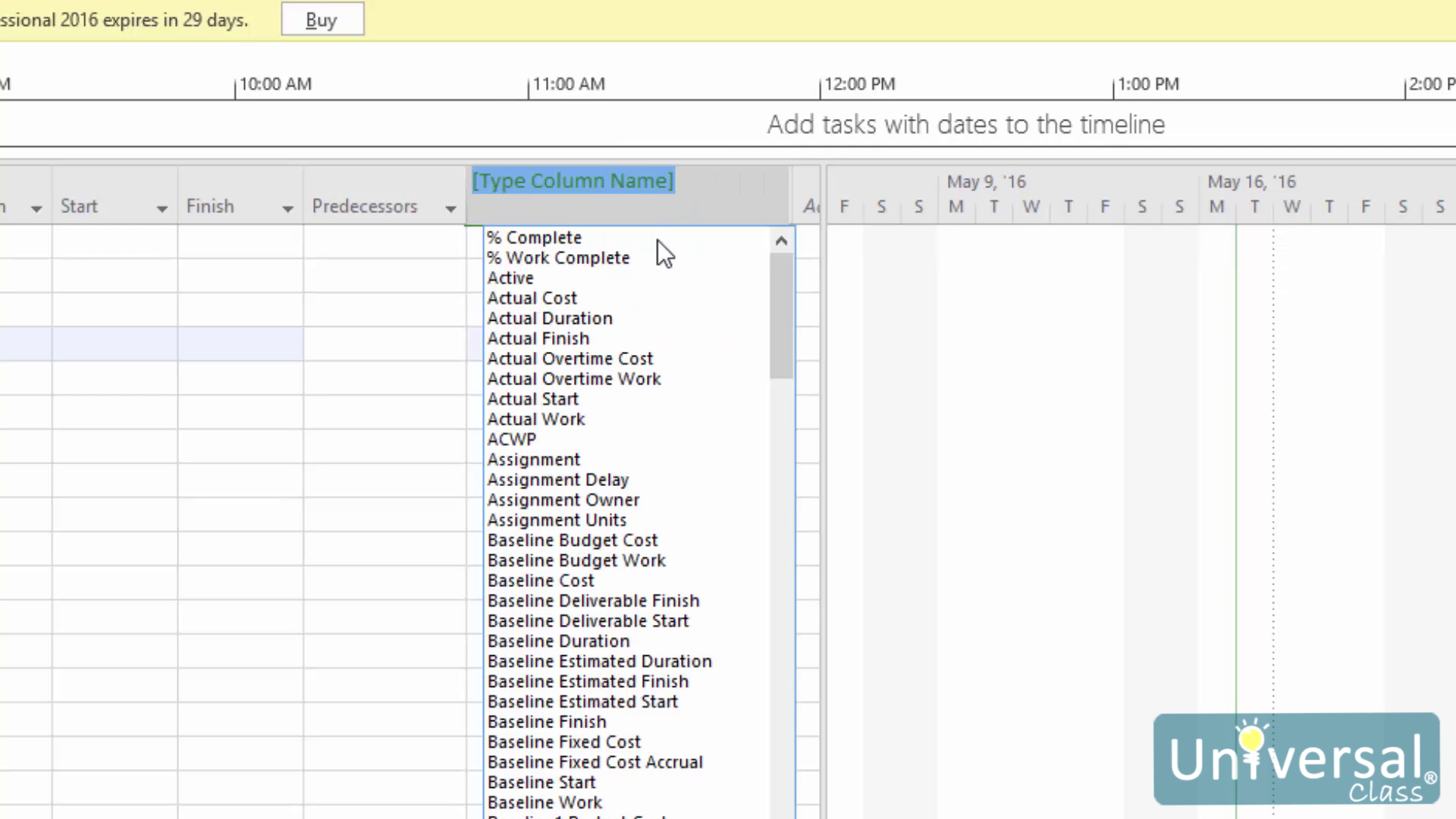
{"action": "left_click", "coordinate": [416, 287]}
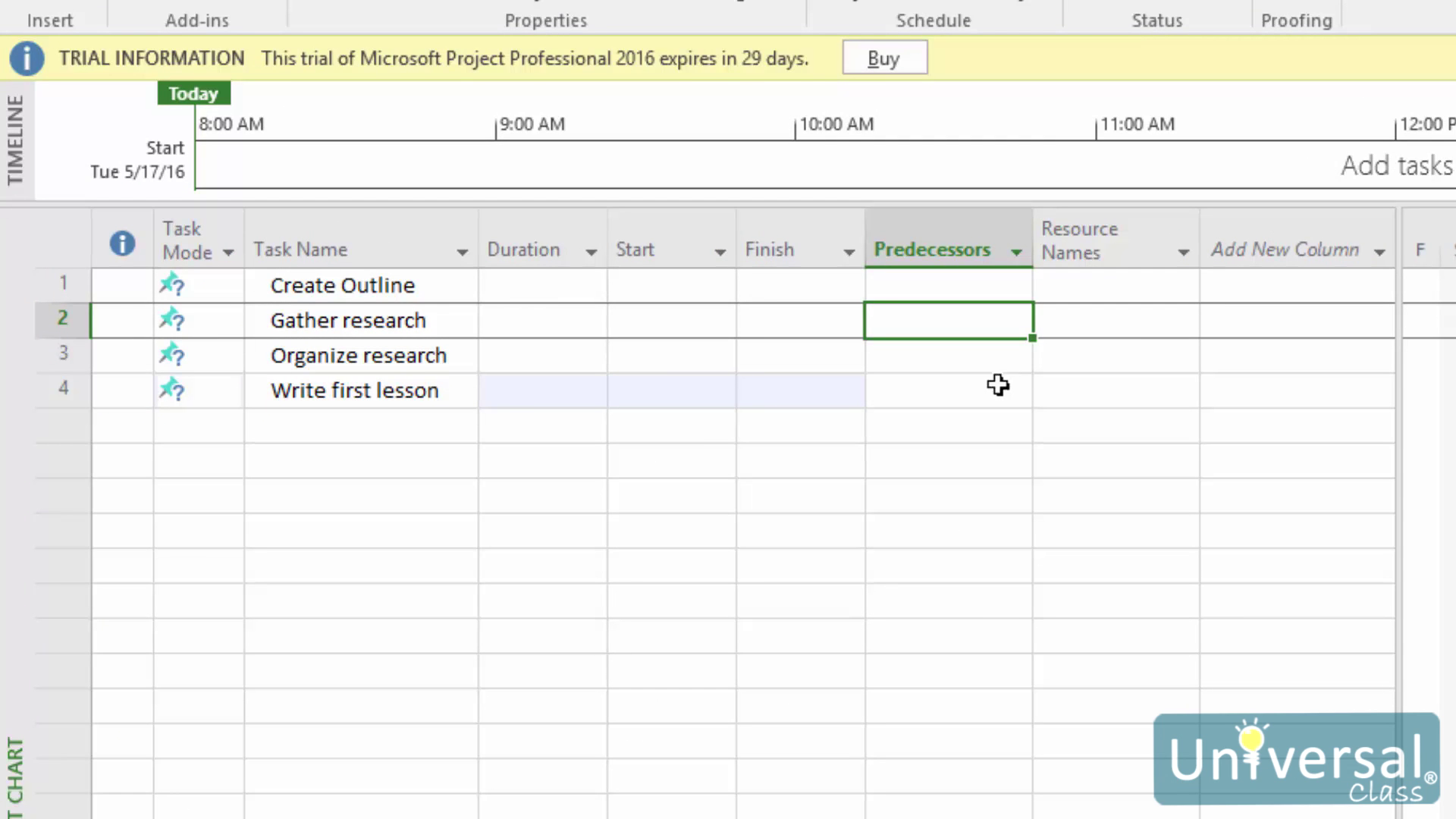
- Add a fifth task named "Write second lesson" through the Task Information dialog of the first blank row
{"action": "left_click", "coordinate": [373, 440]}
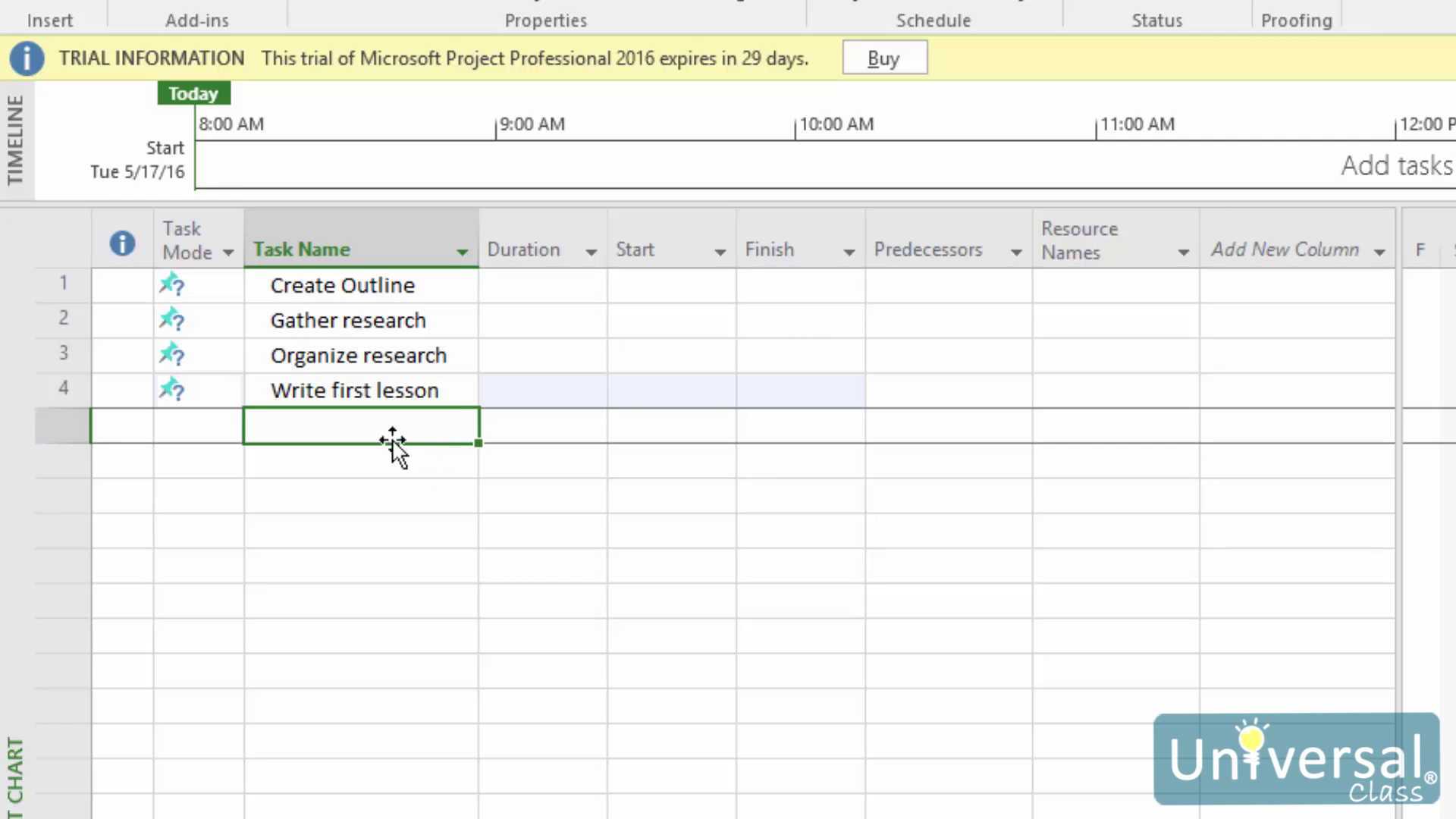
{"action": "double_click", "coordinate": [312, 428]}
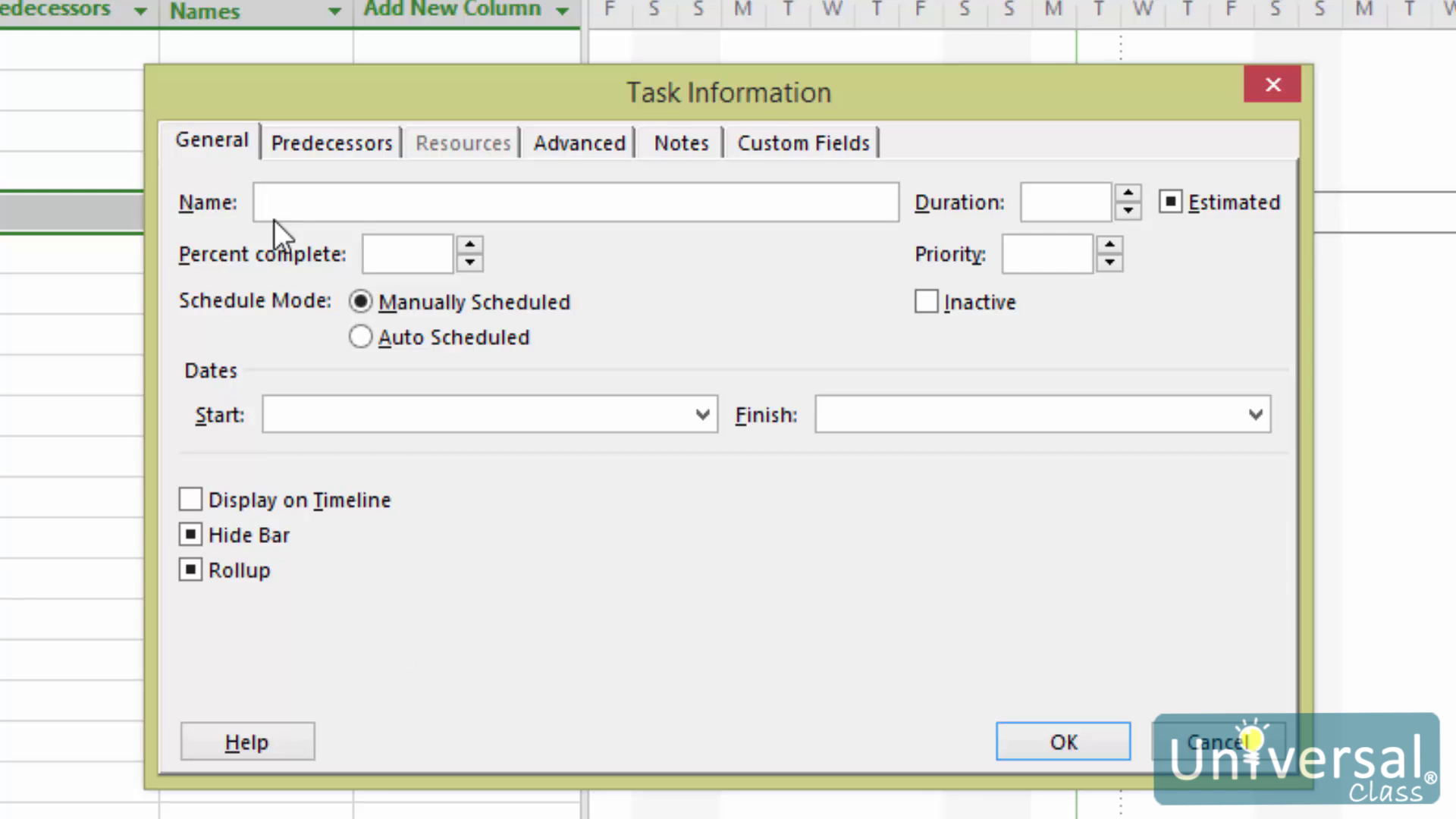
{"action": "type", "text": "ite second lesson"}
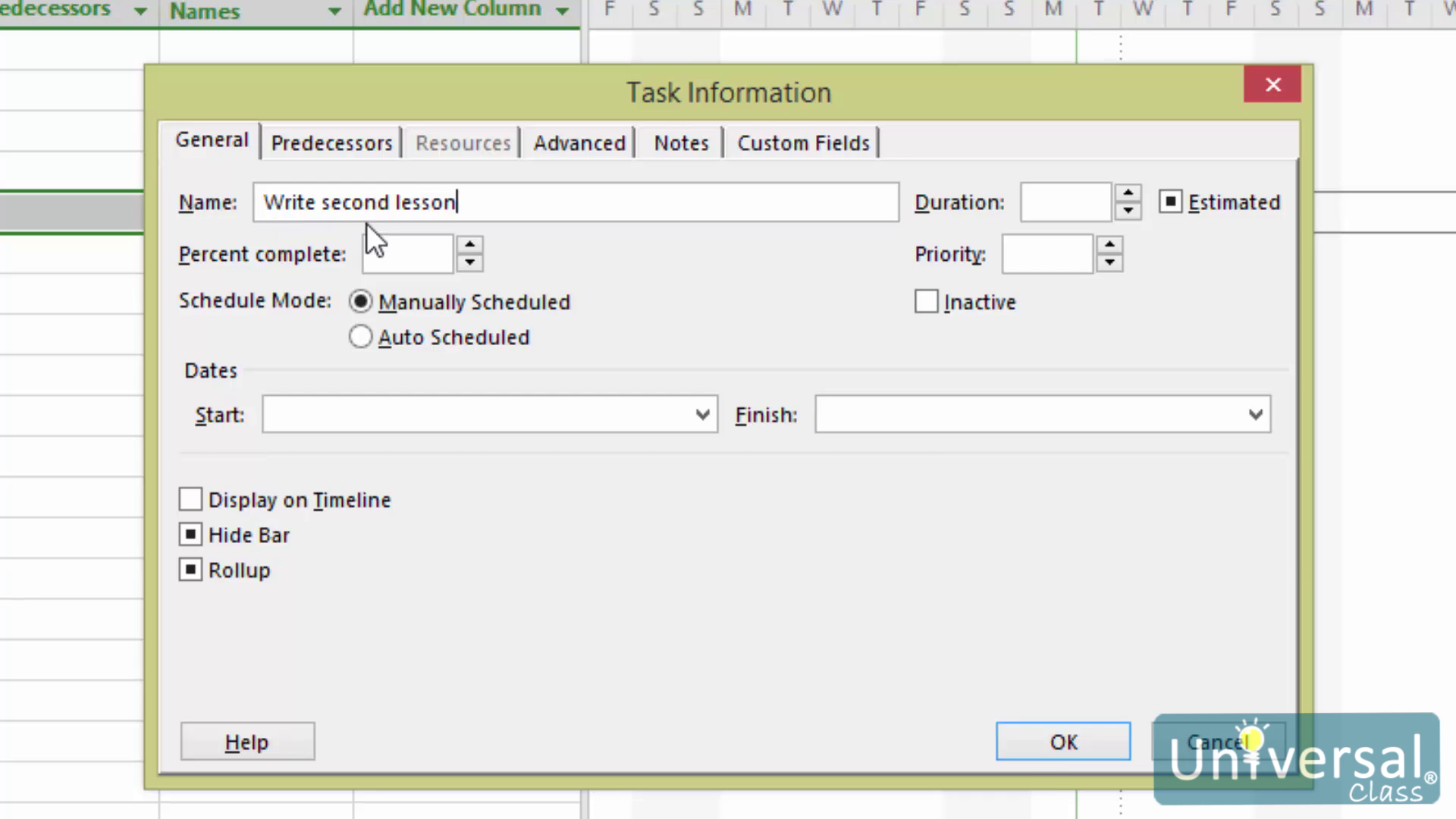
{"action": "left_click", "coordinate": [1050, 754]}
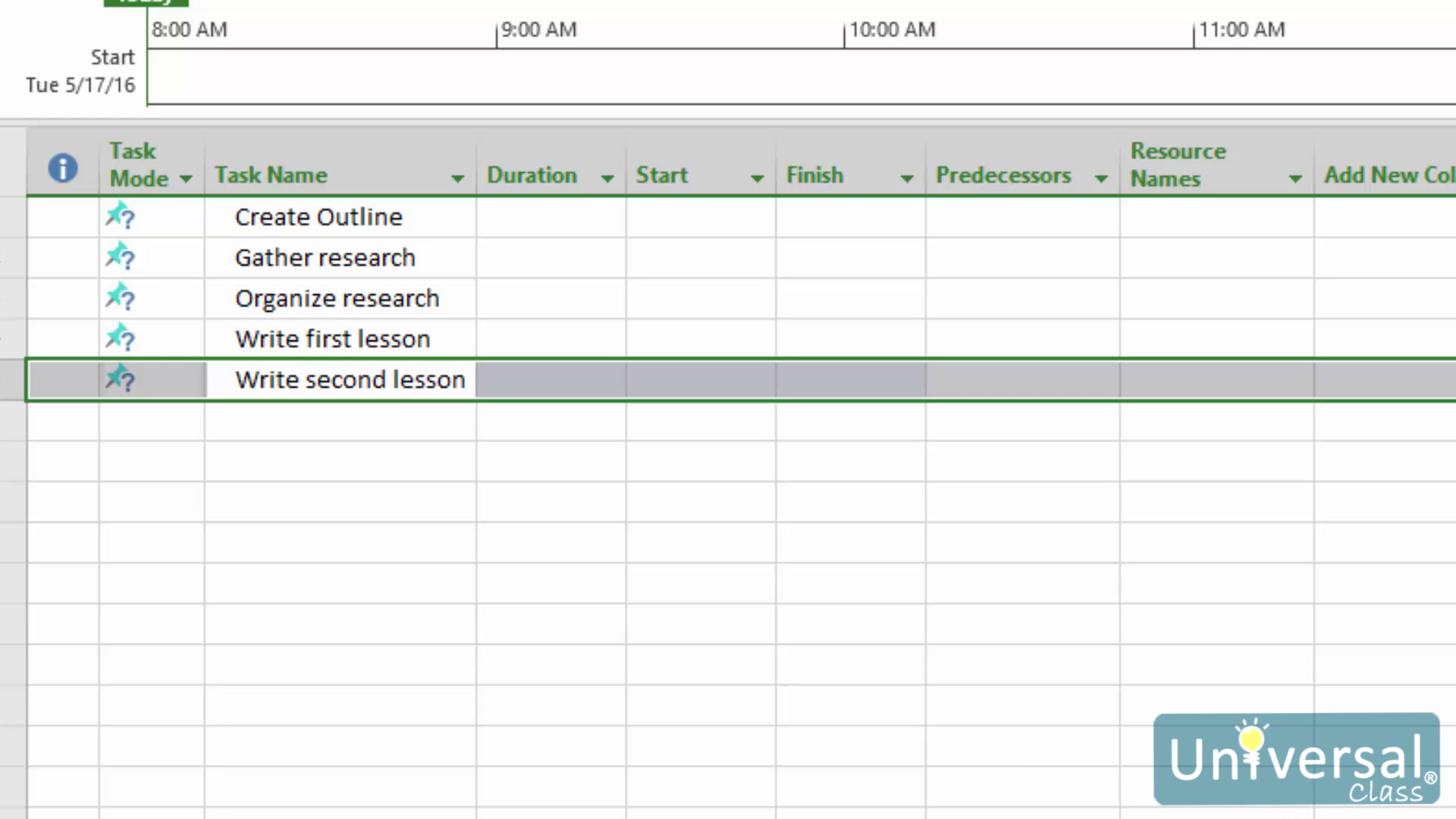
{"action": "left_click", "coordinate": [377, 409]}
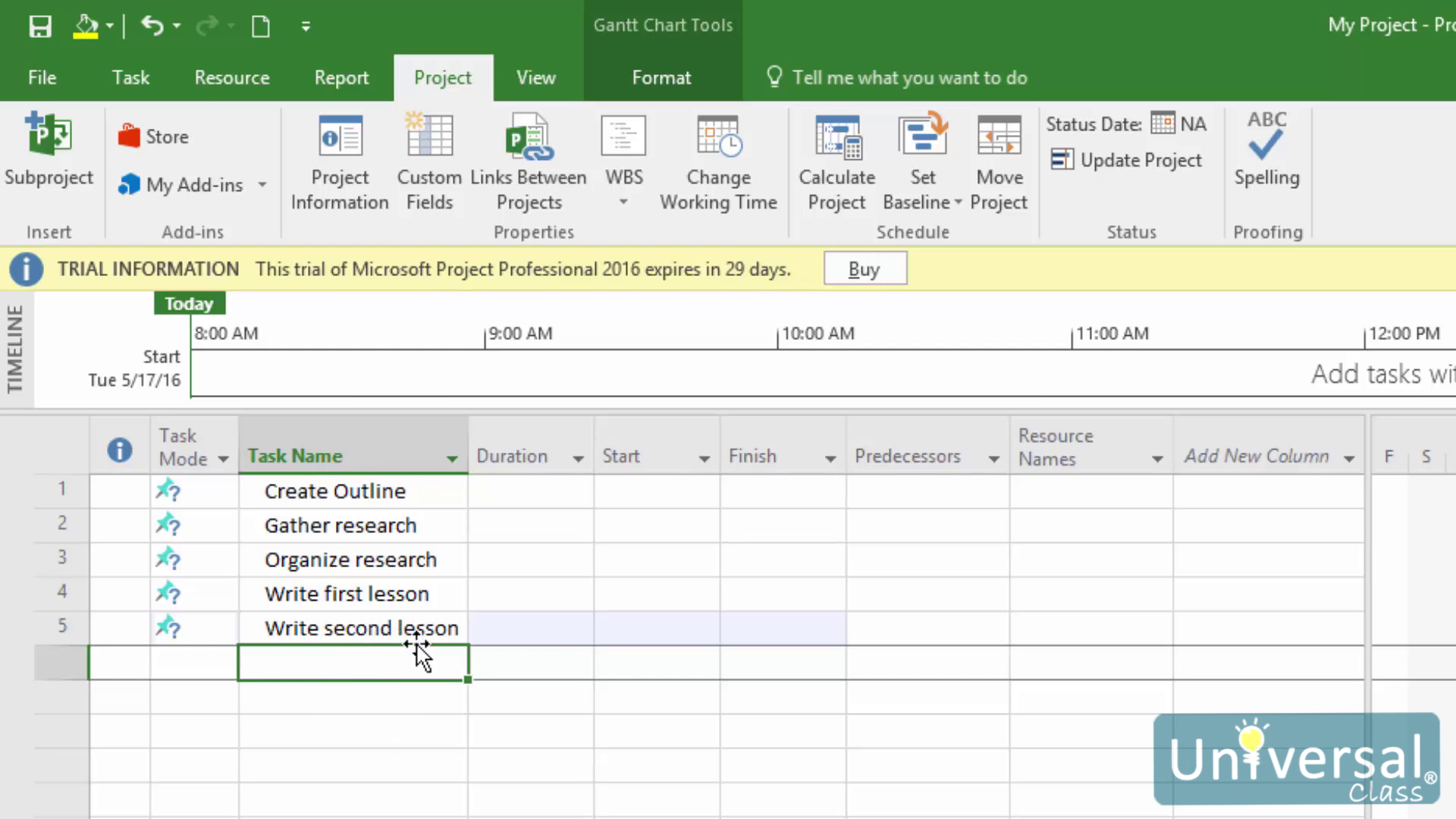
{"action": "left_click", "coordinate": [132, 79]}
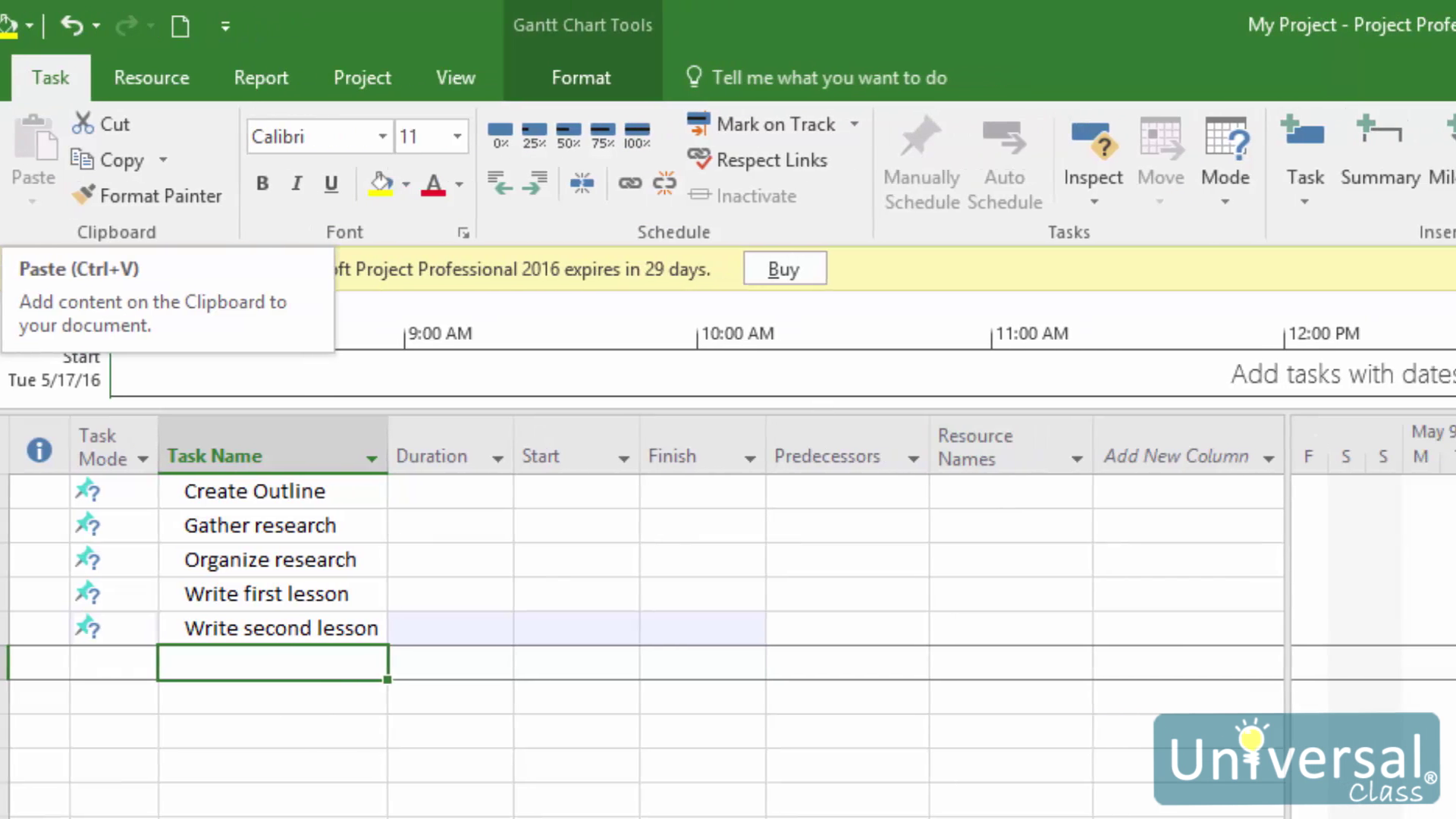
{"action": "left_click", "coordinate": [905, 199]}
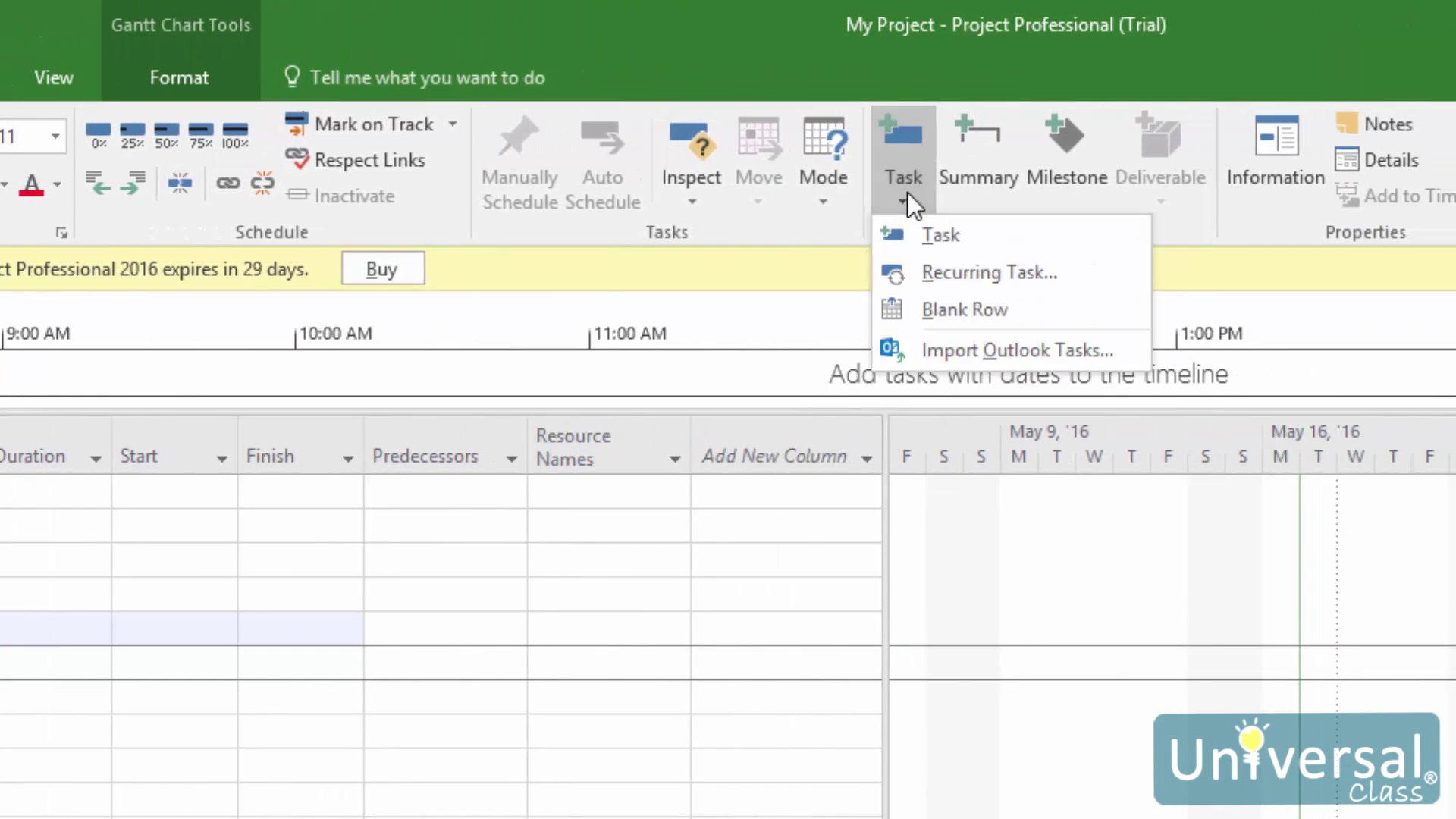
{"action": "left_click", "coordinate": [1032, 352]}
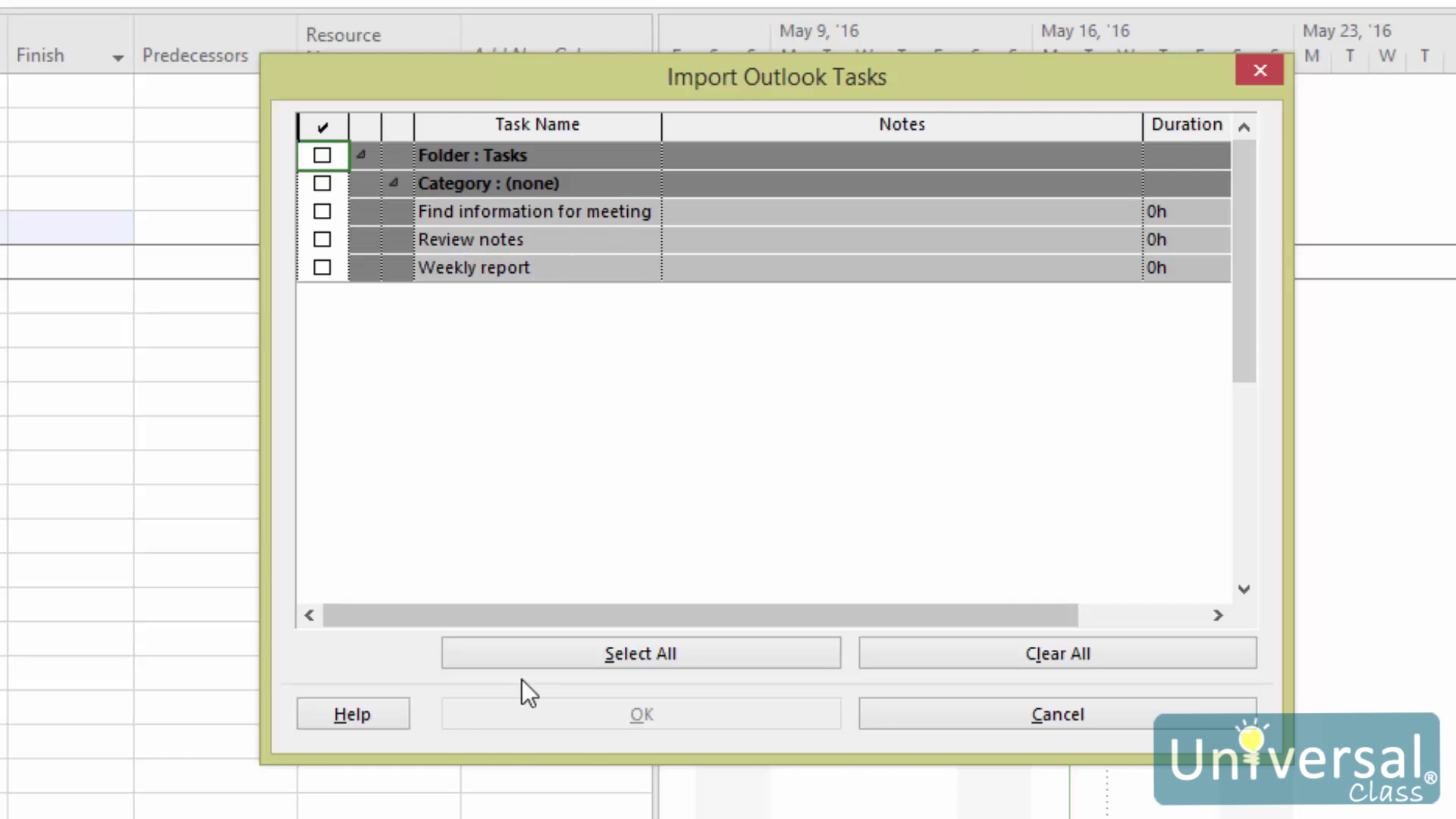
{"action": "left_click", "coordinate": [880, 714]}
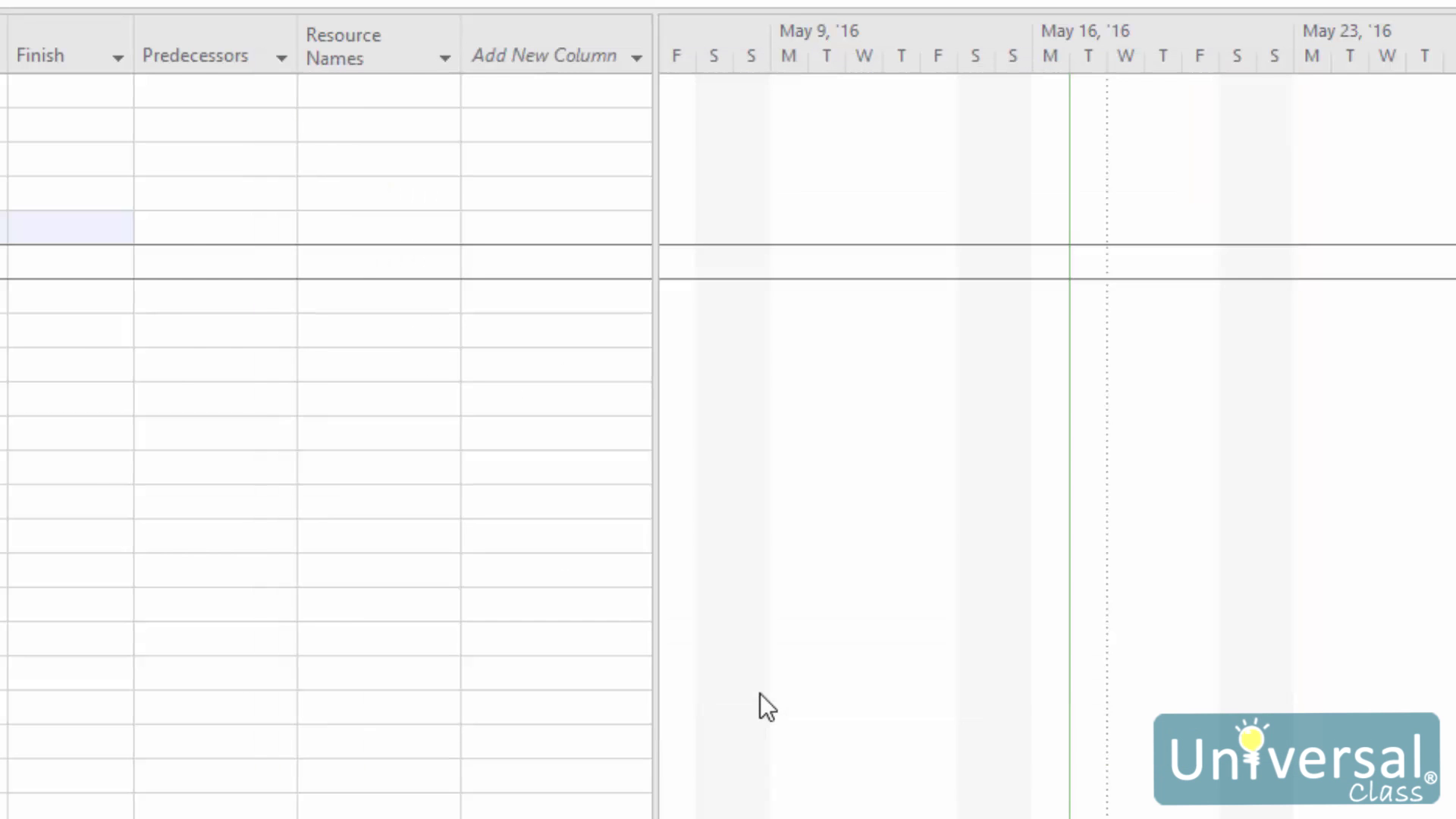
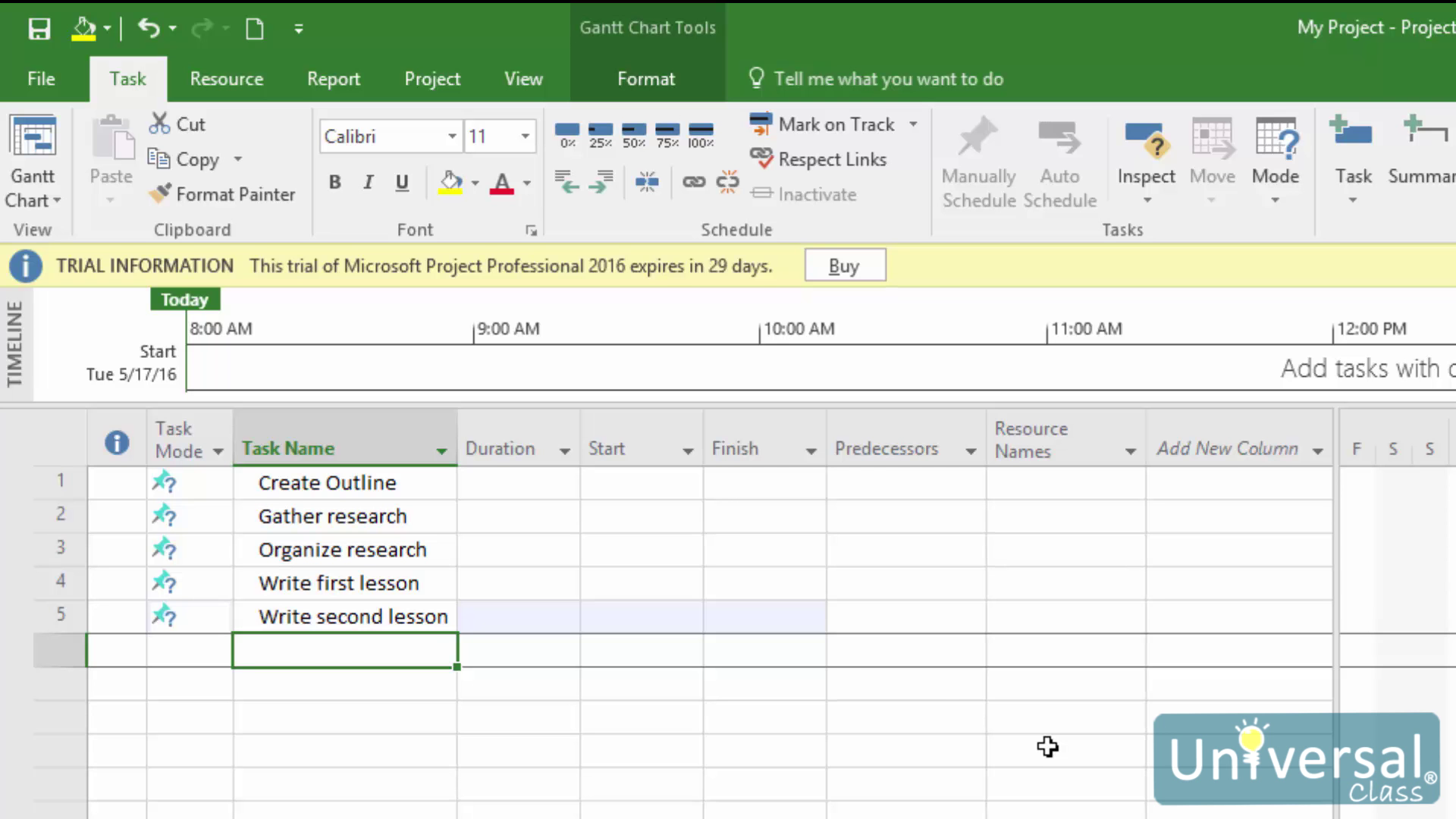
- Examine the advanced task information of the Organize research task, including its deadline, constraint and calendar settings
{"action": "left_click", "coordinate": [369, 551]}
{"action": "double_click", "coordinate": [369, 552]}
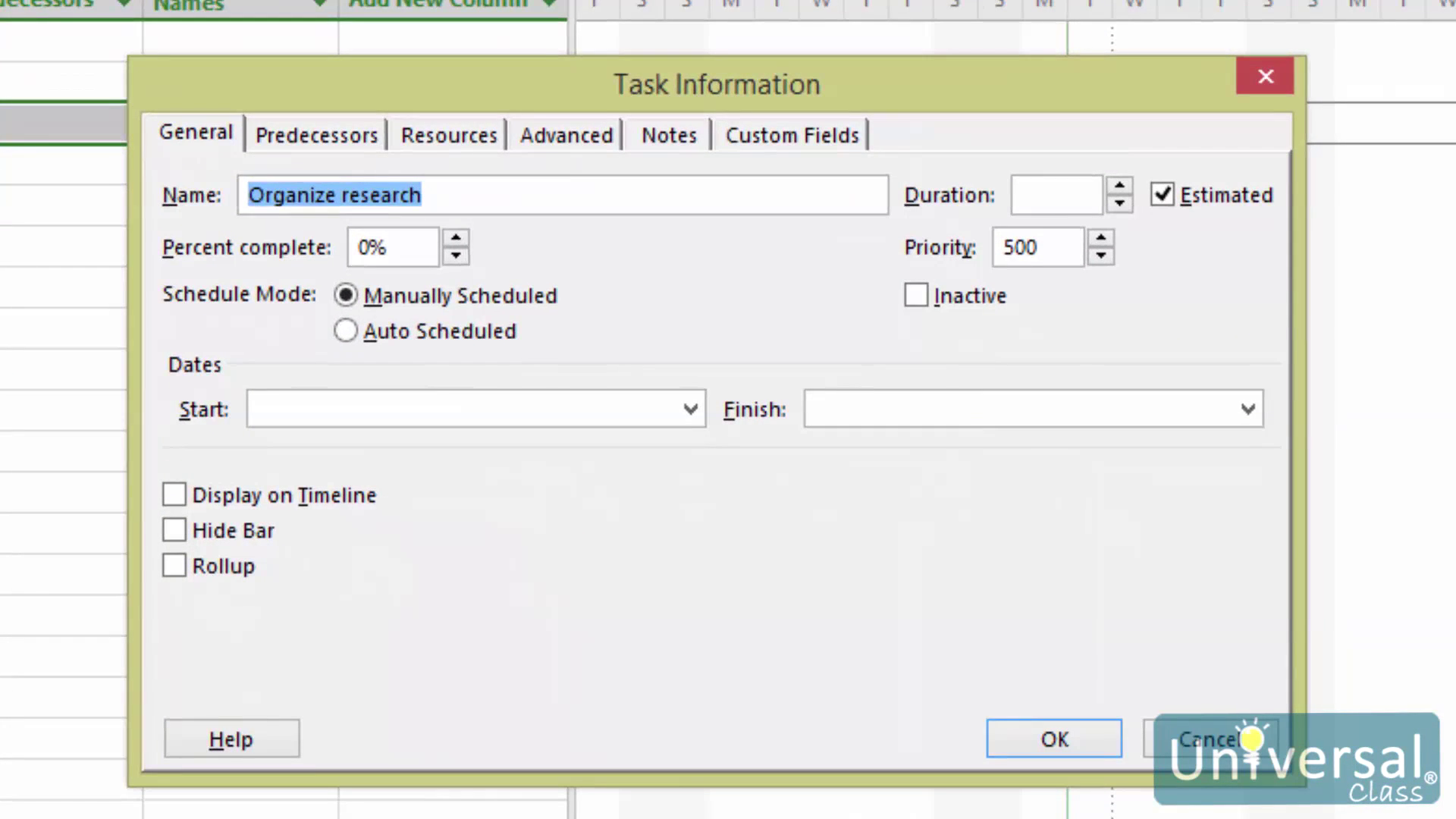
{"action": "left_click", "coordinate": [559, 135]}
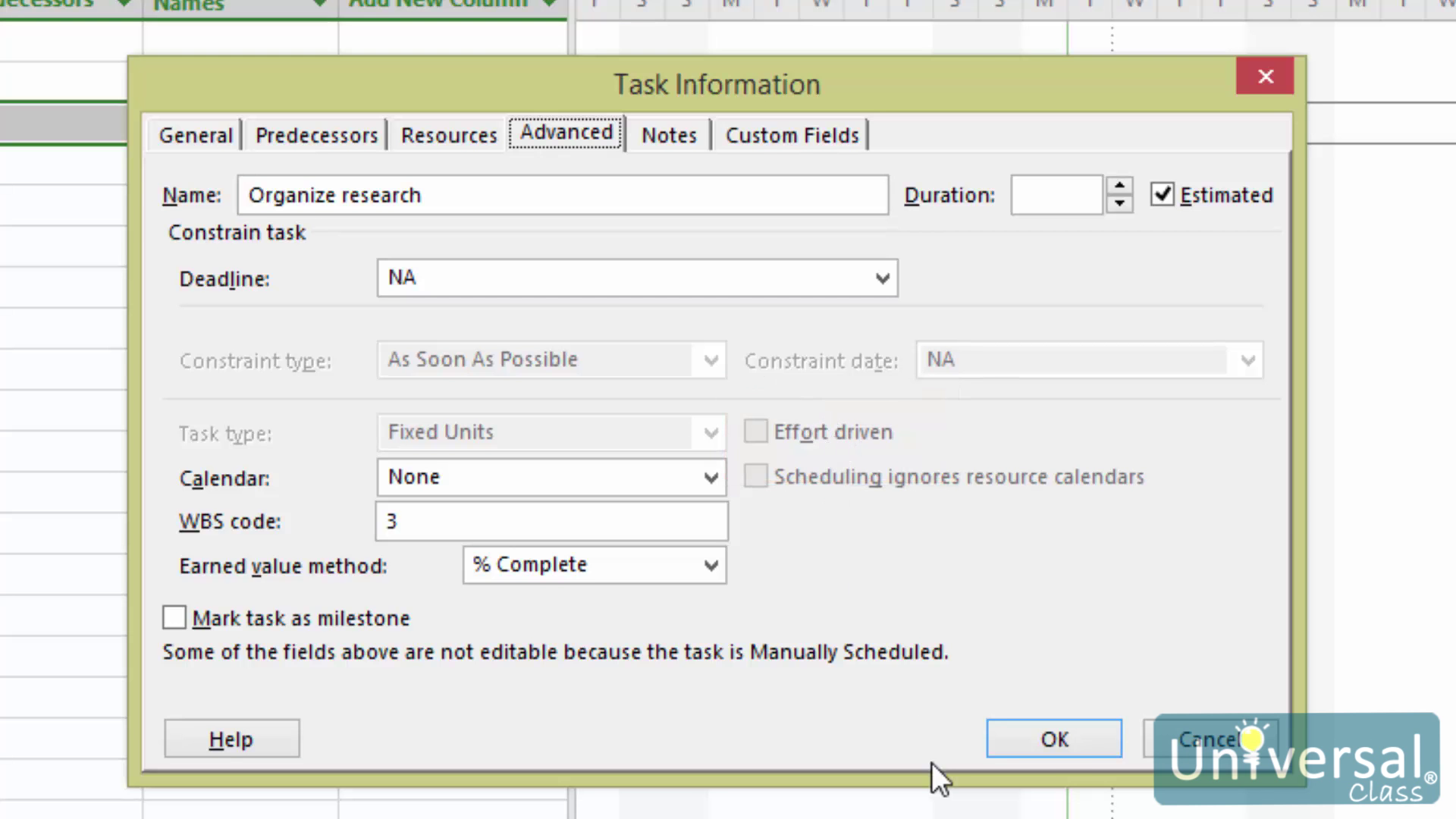
{"action": "left_click", "coordinate": [1077, 730]}
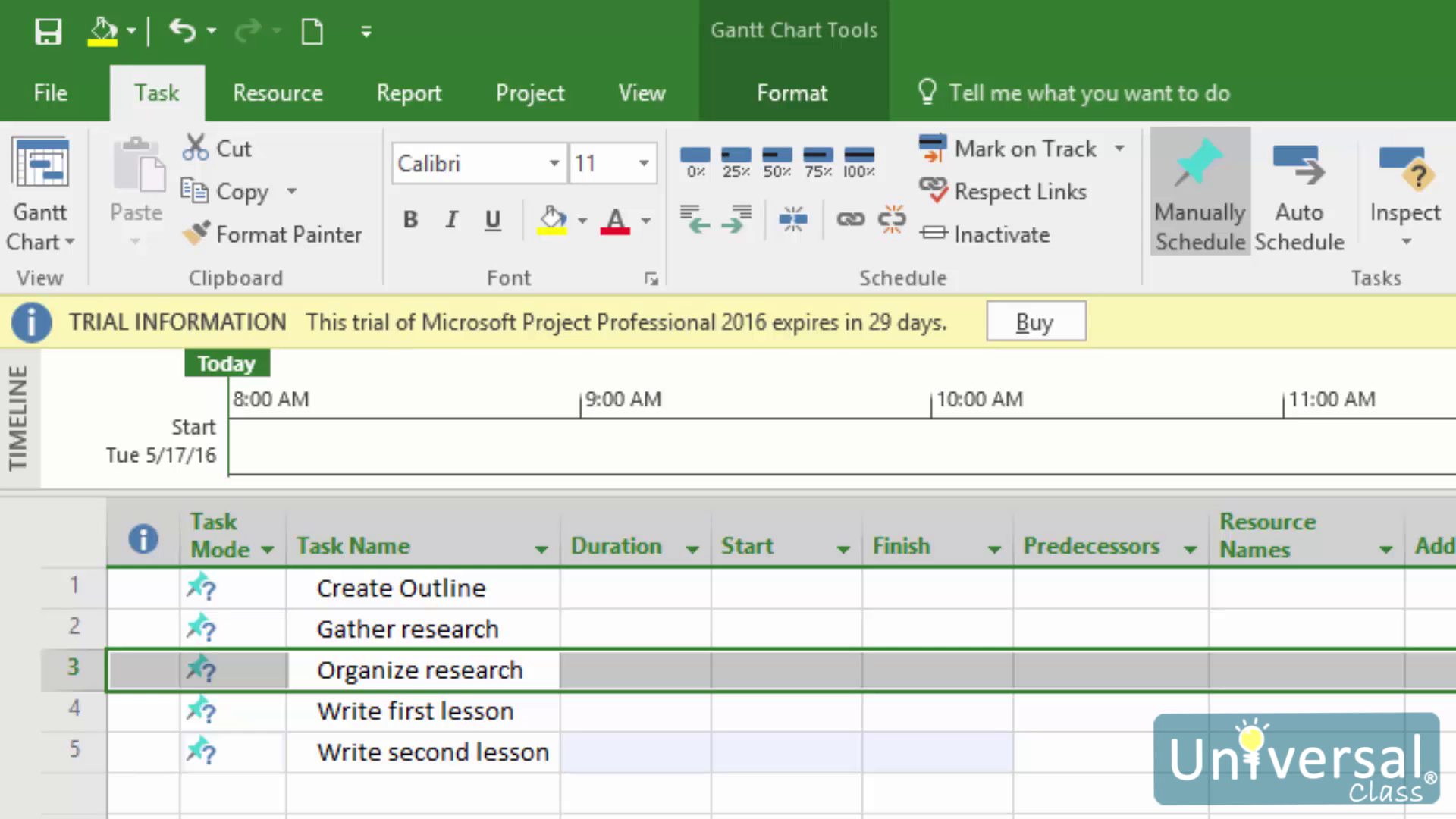
- Attach the note "Notes about this task." to the Organize research task
{"action": "double_click", "coordinate": [423, 674]}
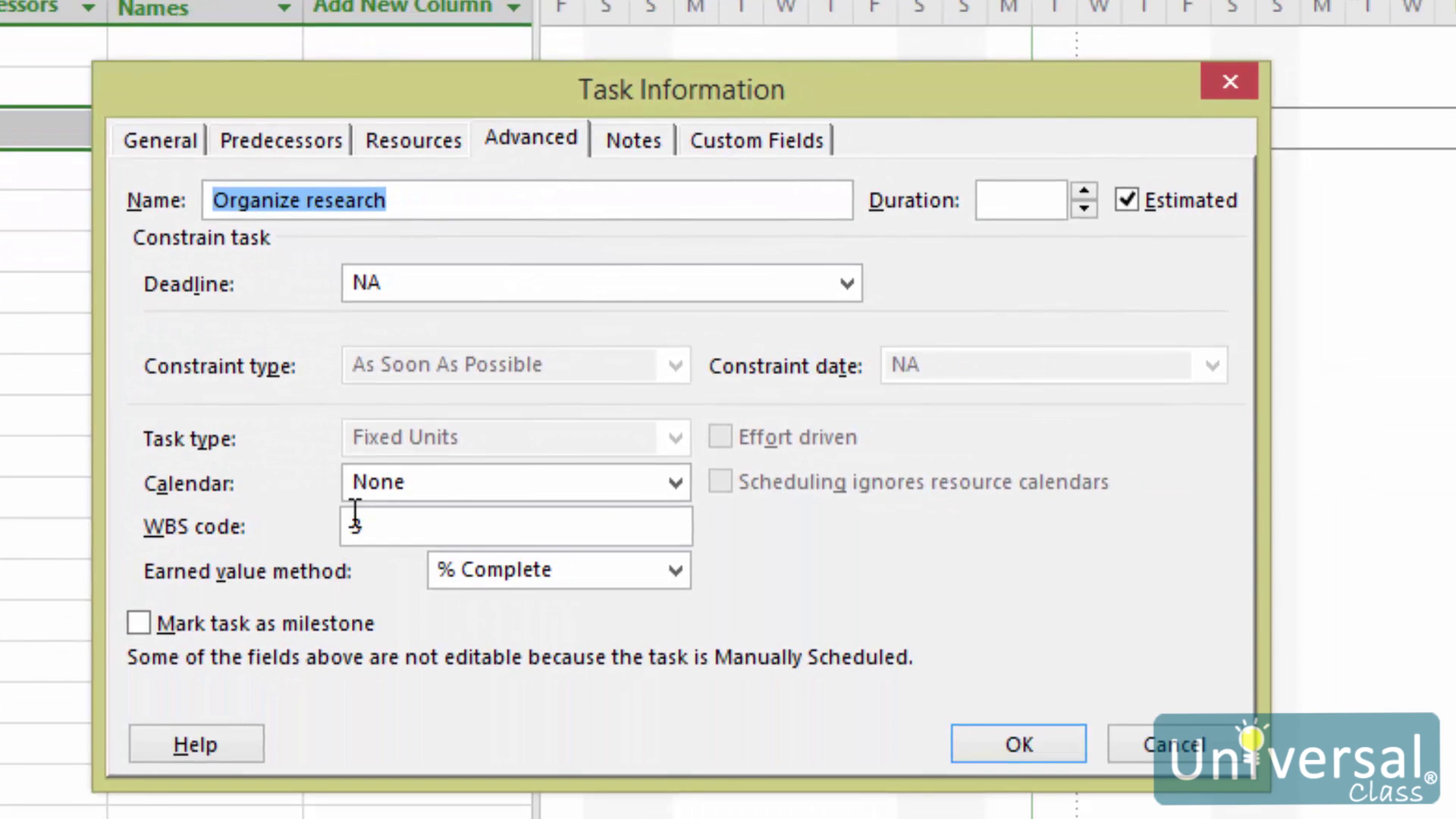
{"action": "left_click", "coordinate": [644, 138]}
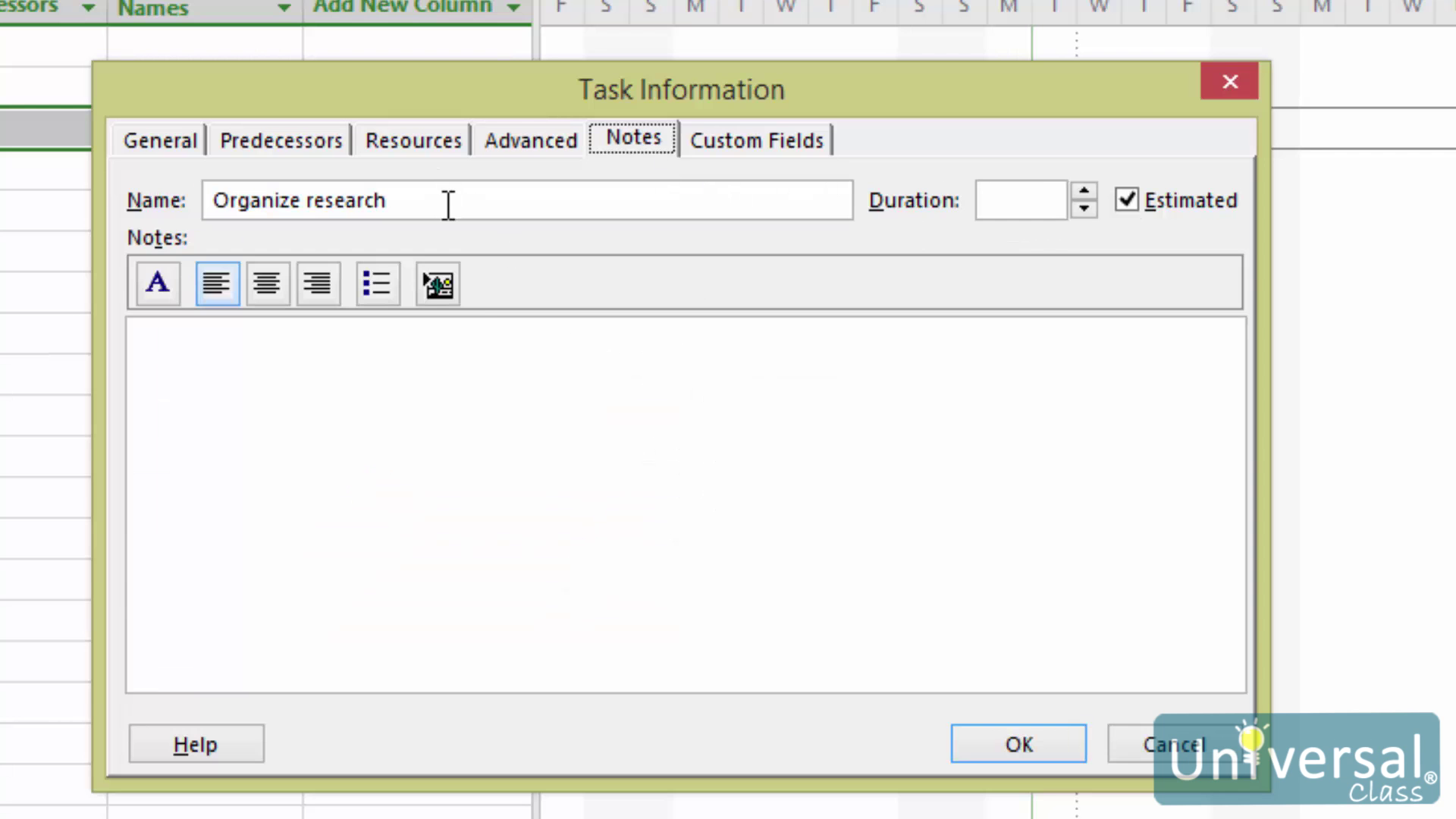
{"action": "left_click", "coordinate": [367, 453]}
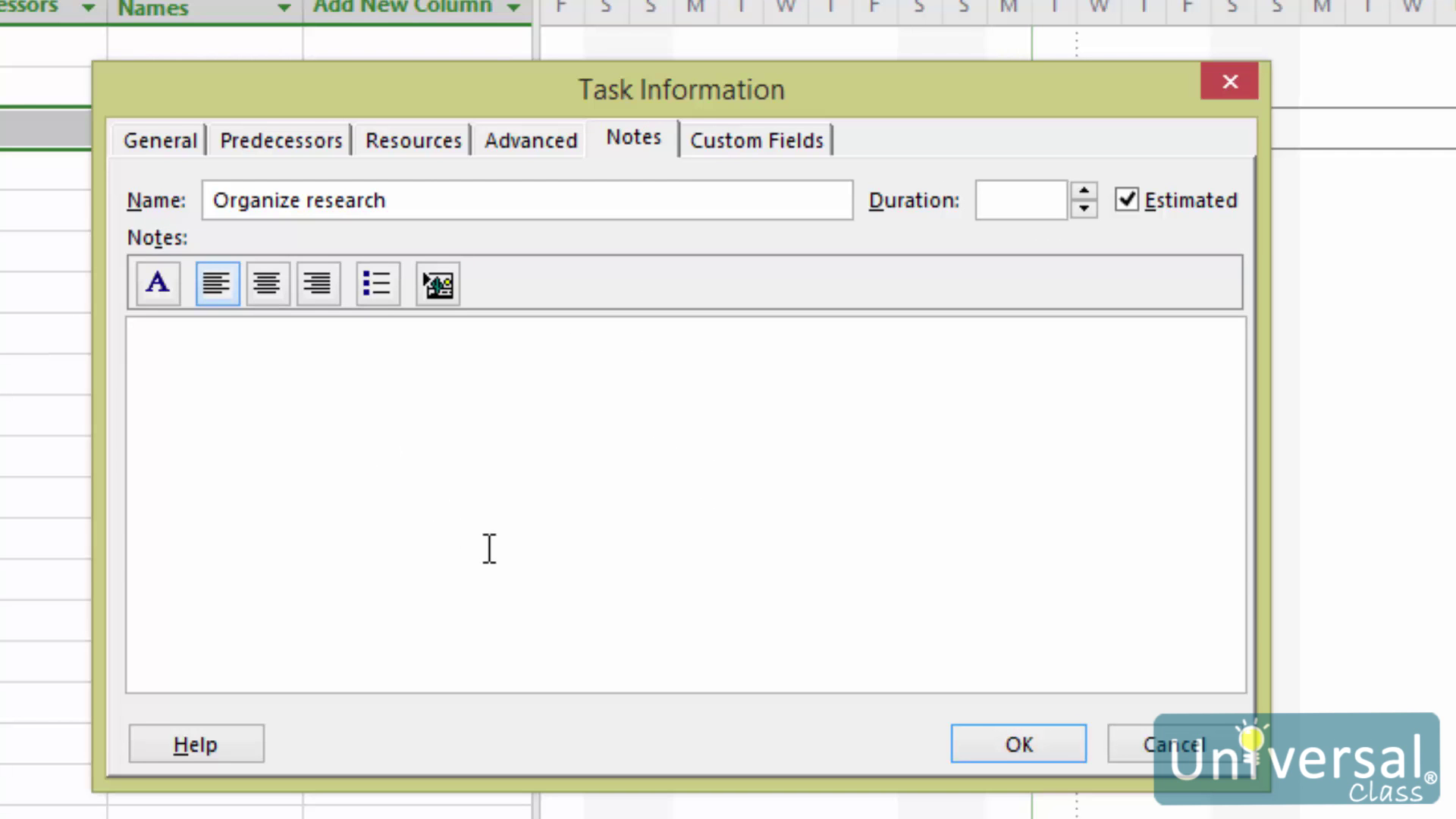
{"action": "type", "text": "Notes about this task."}
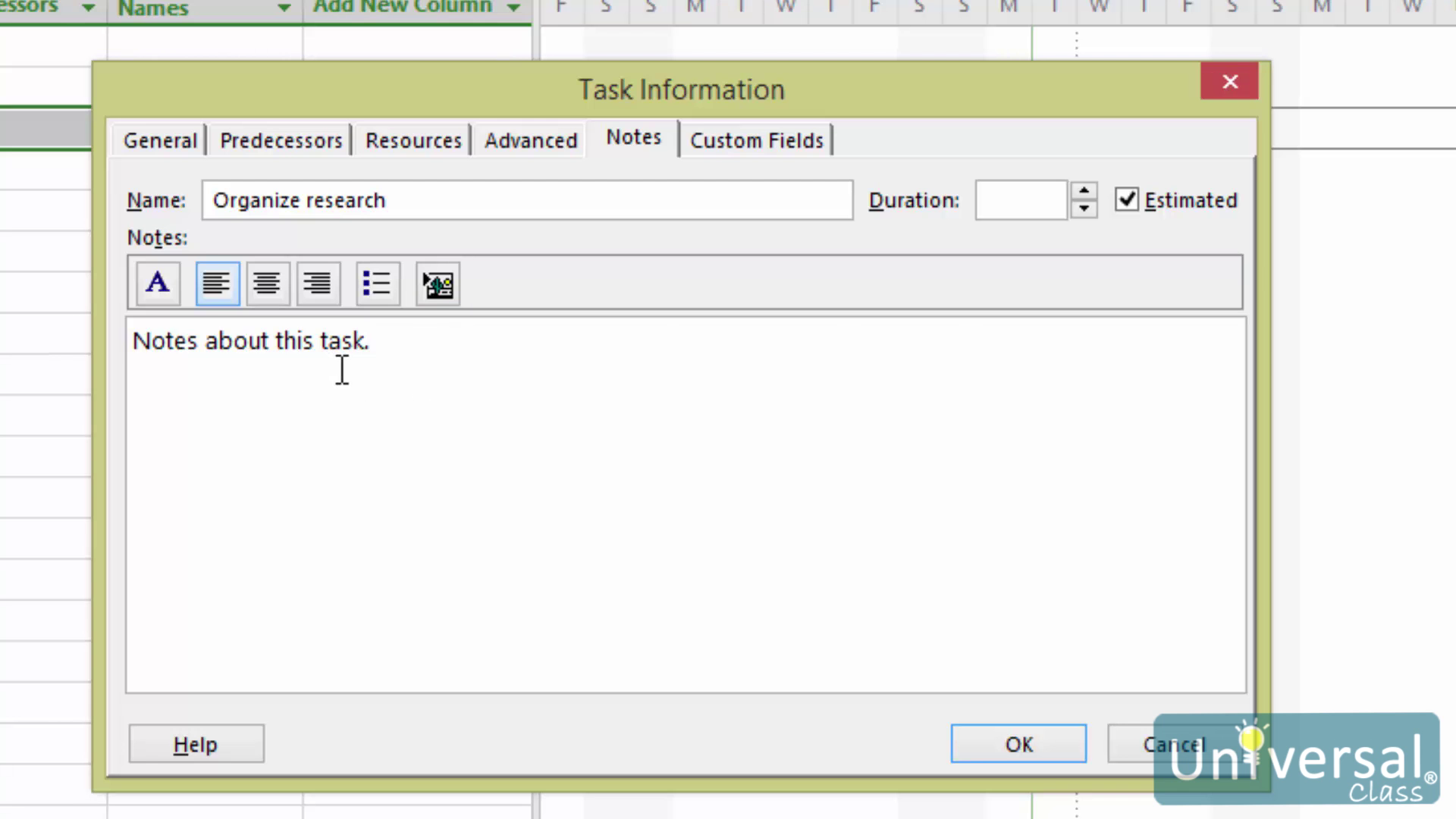
{"action": "left_click", "coordinate": [1011, 746]}
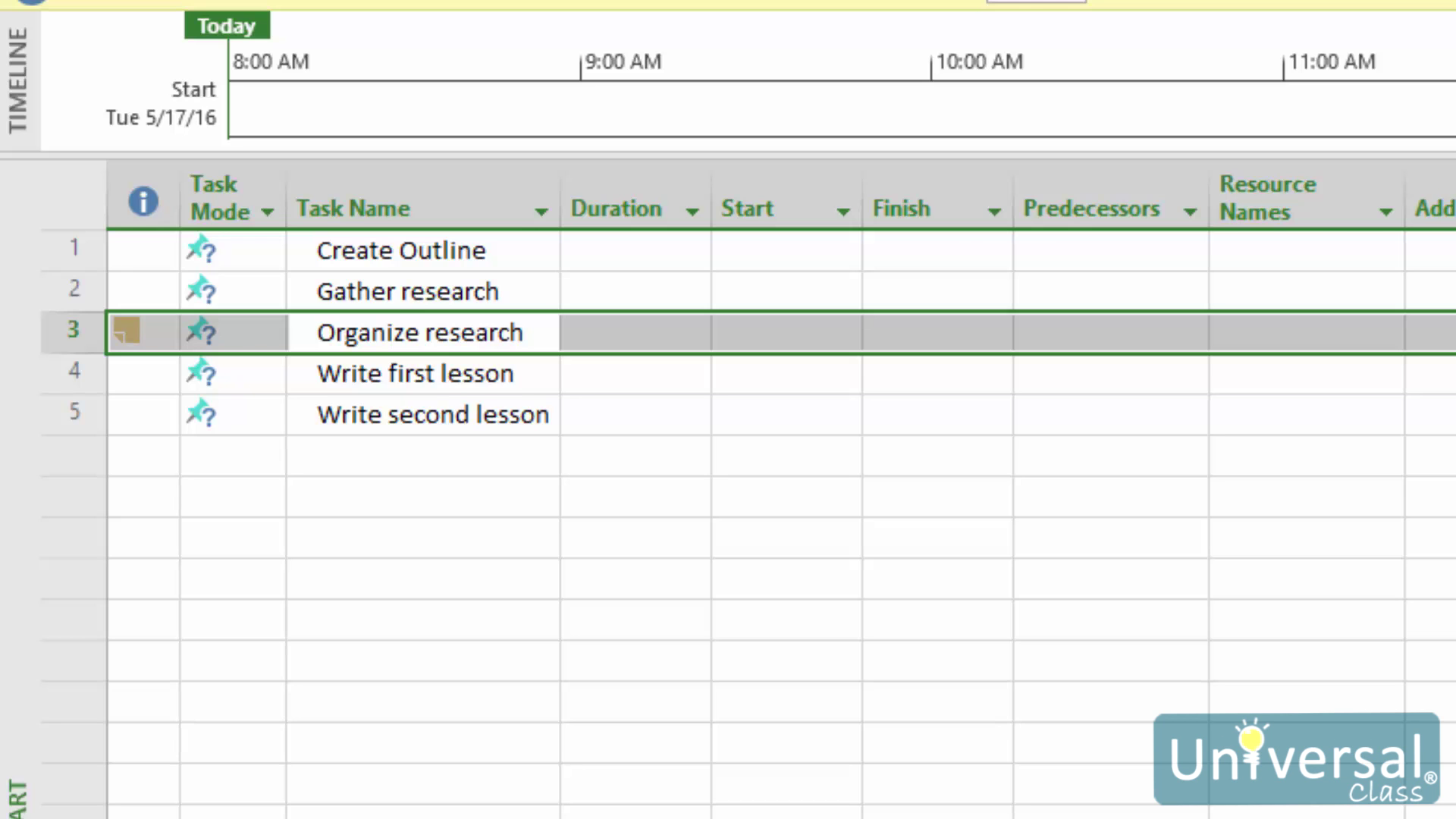
- Switch the Organize research task to Auto Schedule mode
{"action": "right_click", "coordinate": [465, 336]}
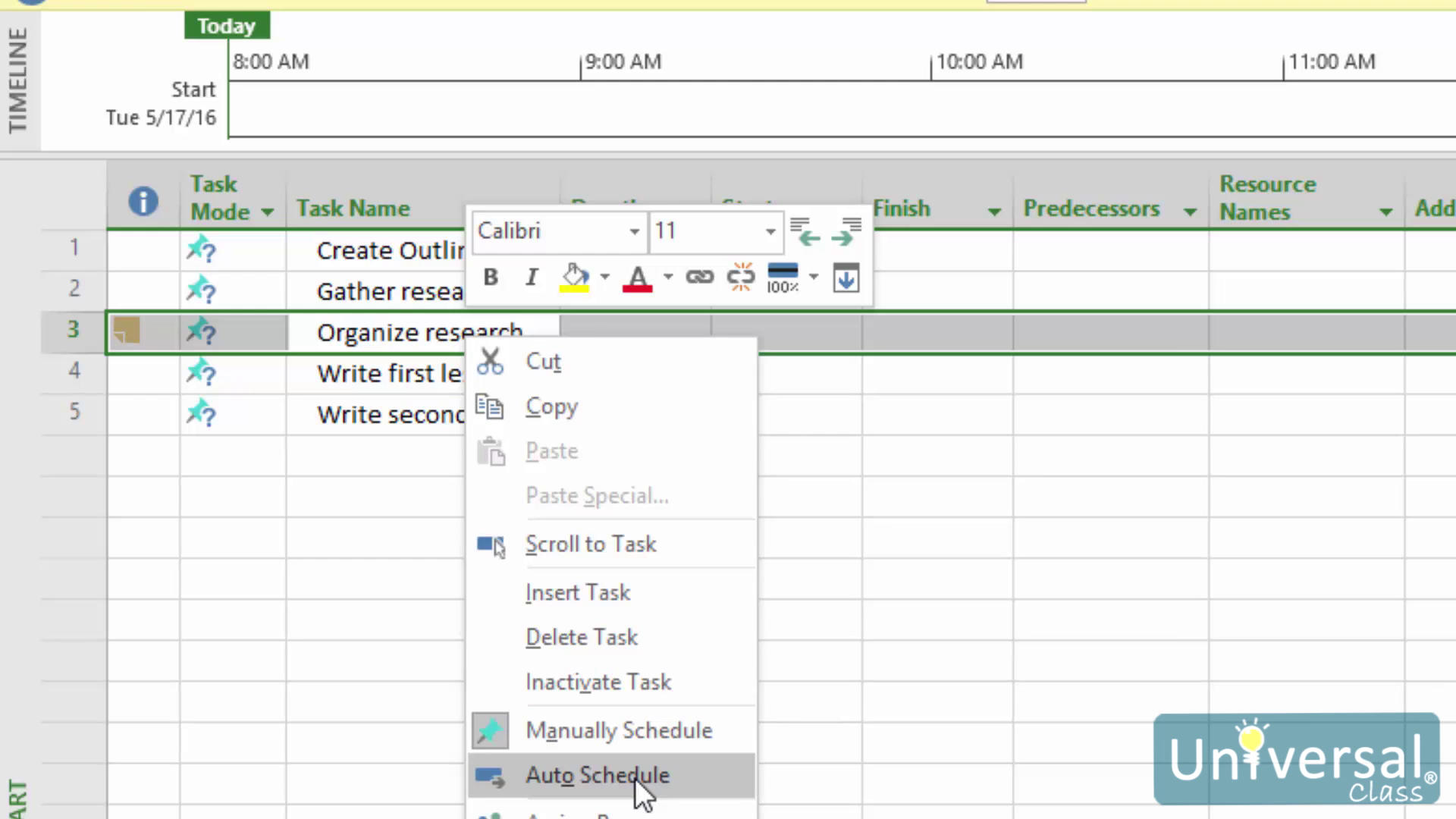
{"action": "left_click", "coordinate": [634, 740]}
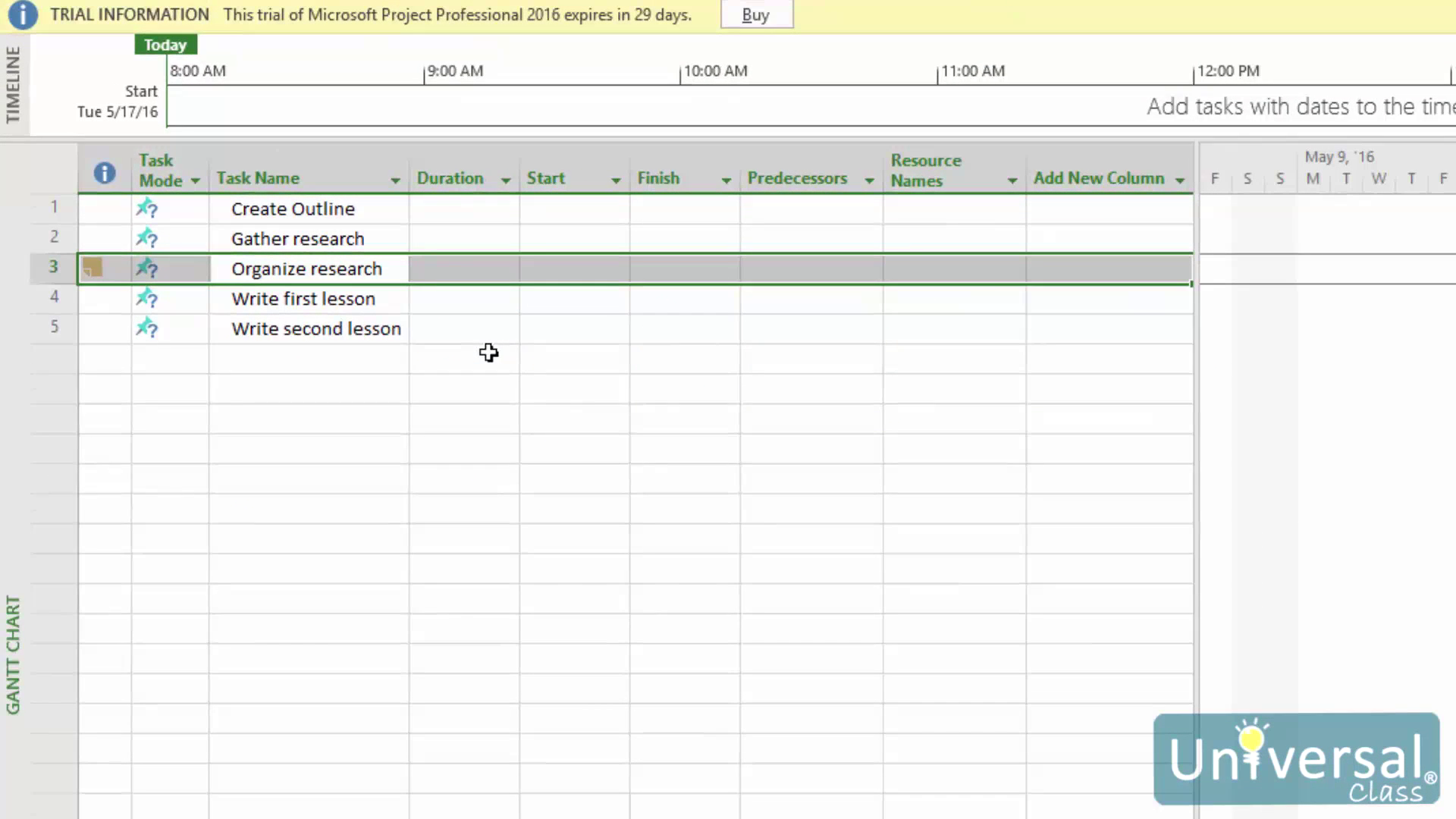
{"action": "right_click", "coordinate": [174, 267]}
{"action": "left_click", "coordinate": [296, 588]}
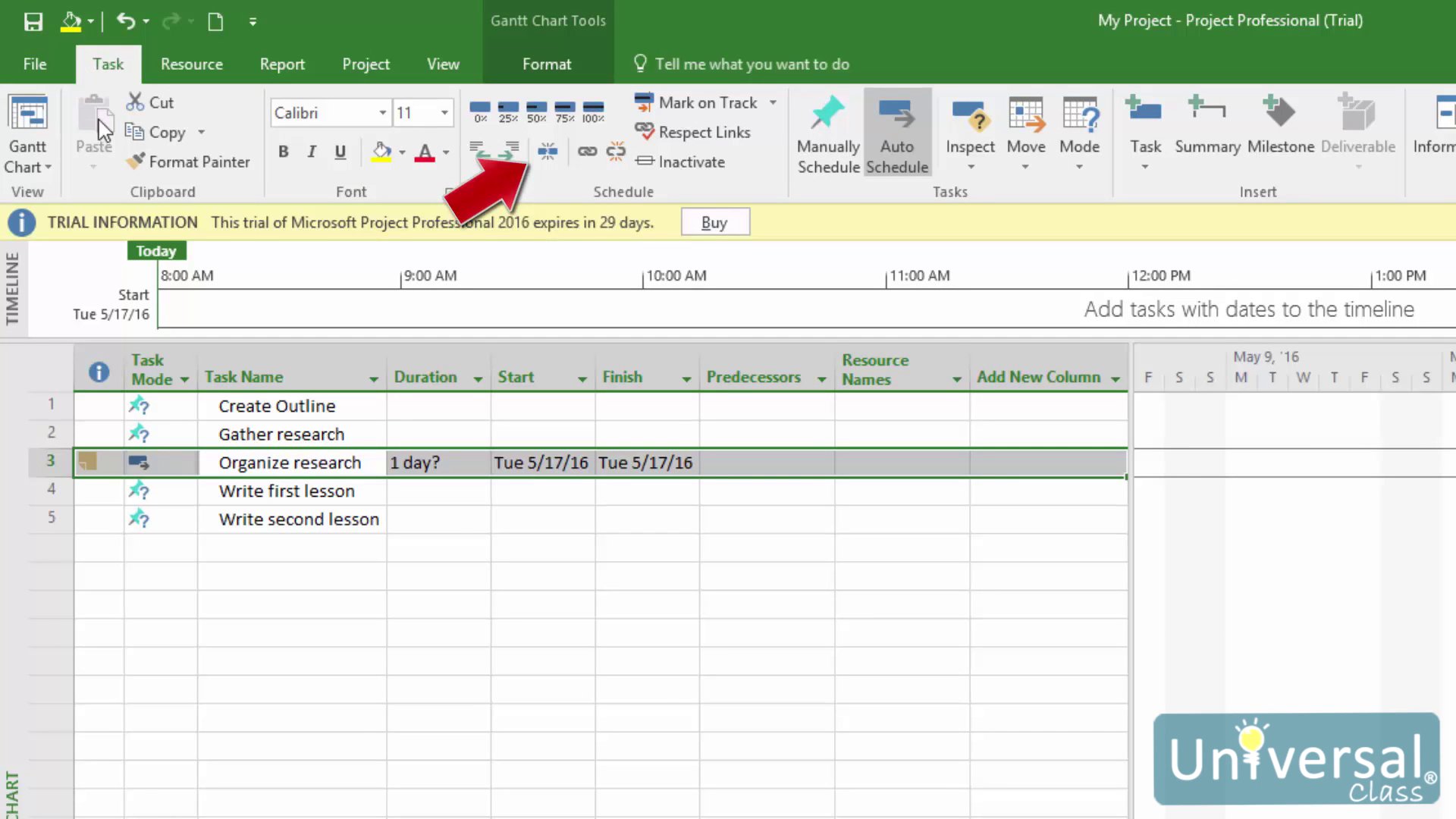
- Set the duration of the Organize research task to 3 days
{"action": "left_click", "coordinate": [545, 155]}
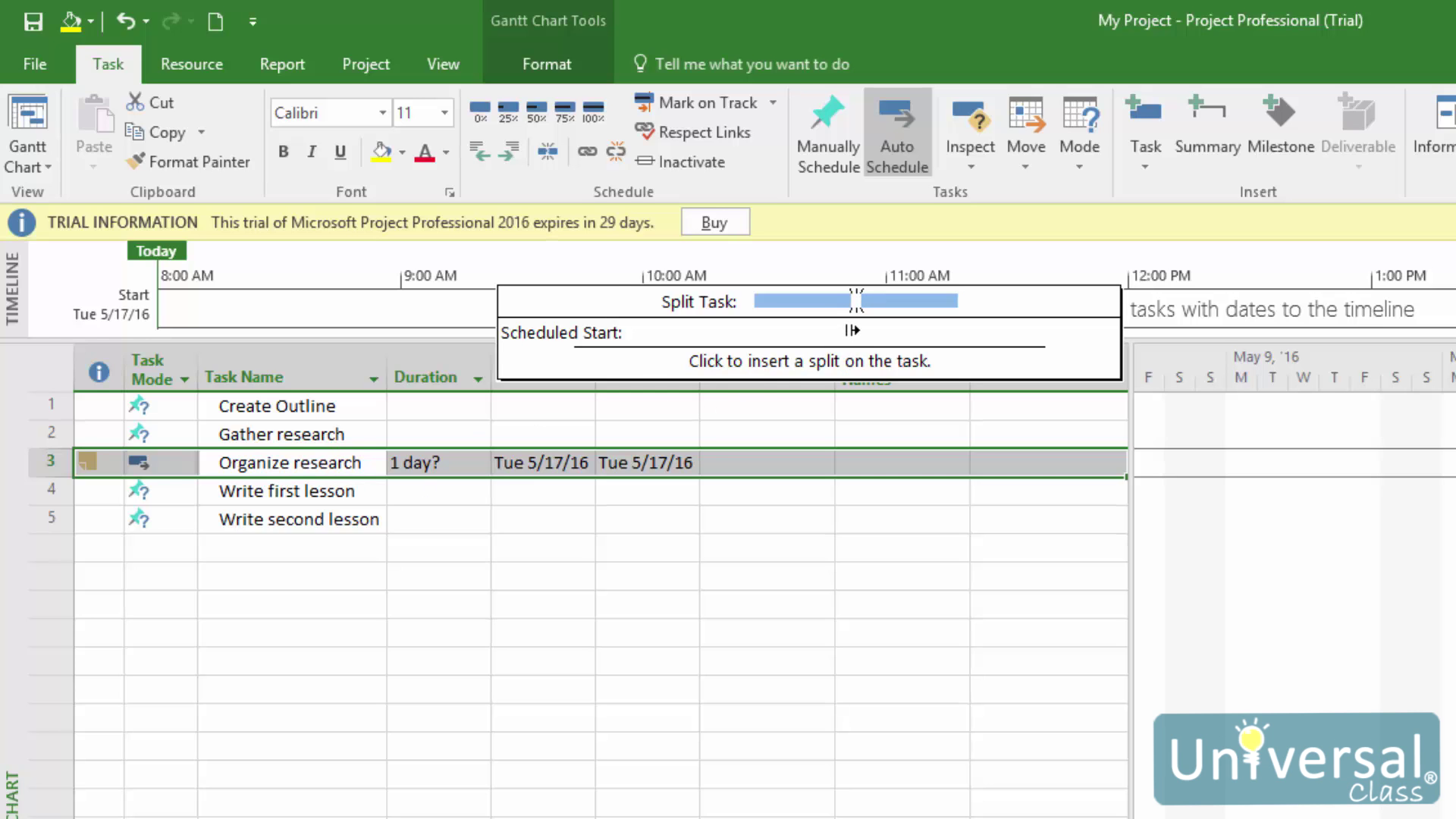
{"action": "key", "text": "Escape"}
{"action": "left_click", "coordinate": [417, 463]}
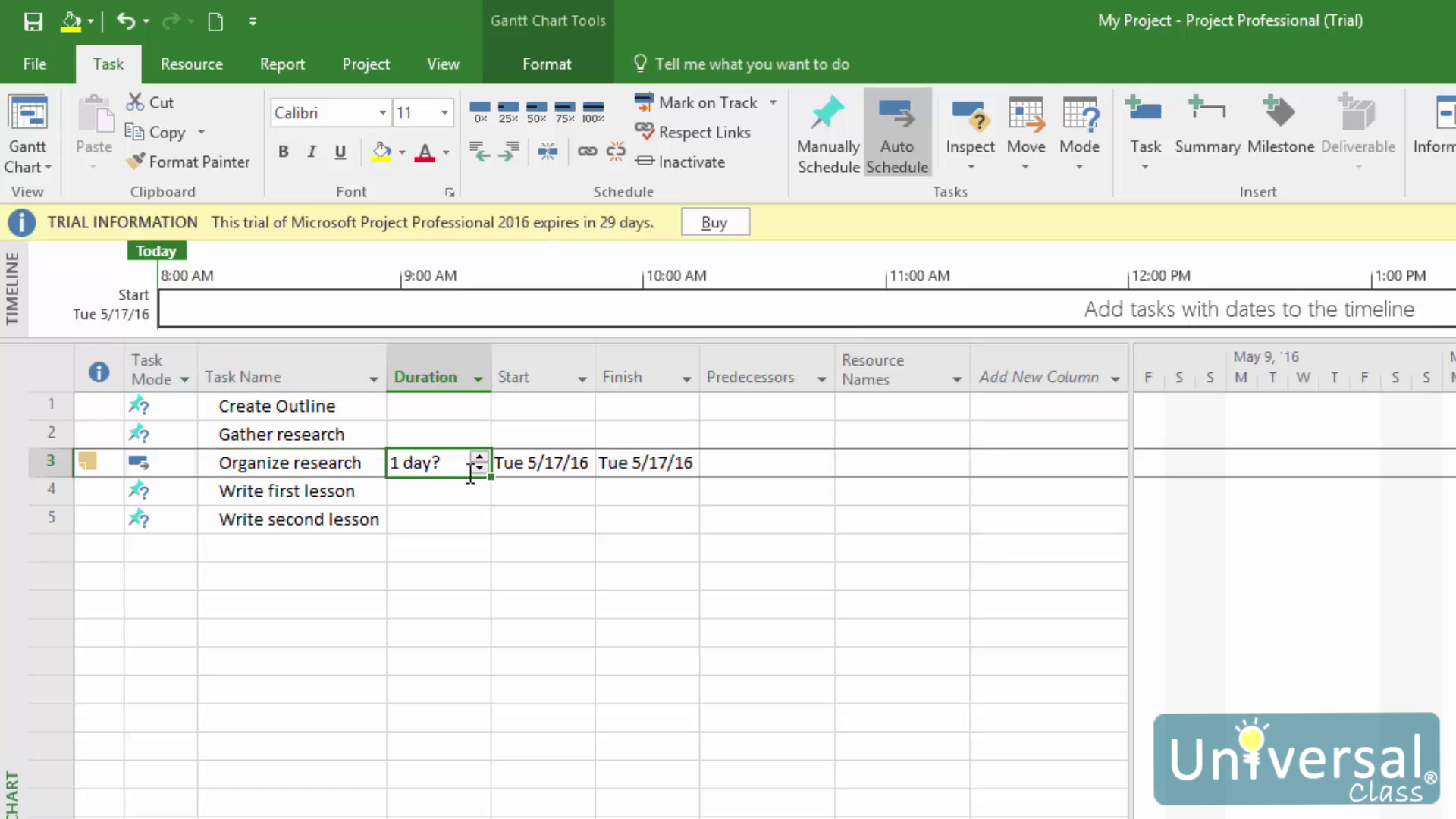
{"action": "type", "text": "3 days"}
{"action": "key", "text": "Return"}
- Split the Organize research task's Gantt bar after Tuesday, May 17, and move the second part to start on Monday, May 23
{"action": "left_click", "coordinate": [344, 469]}
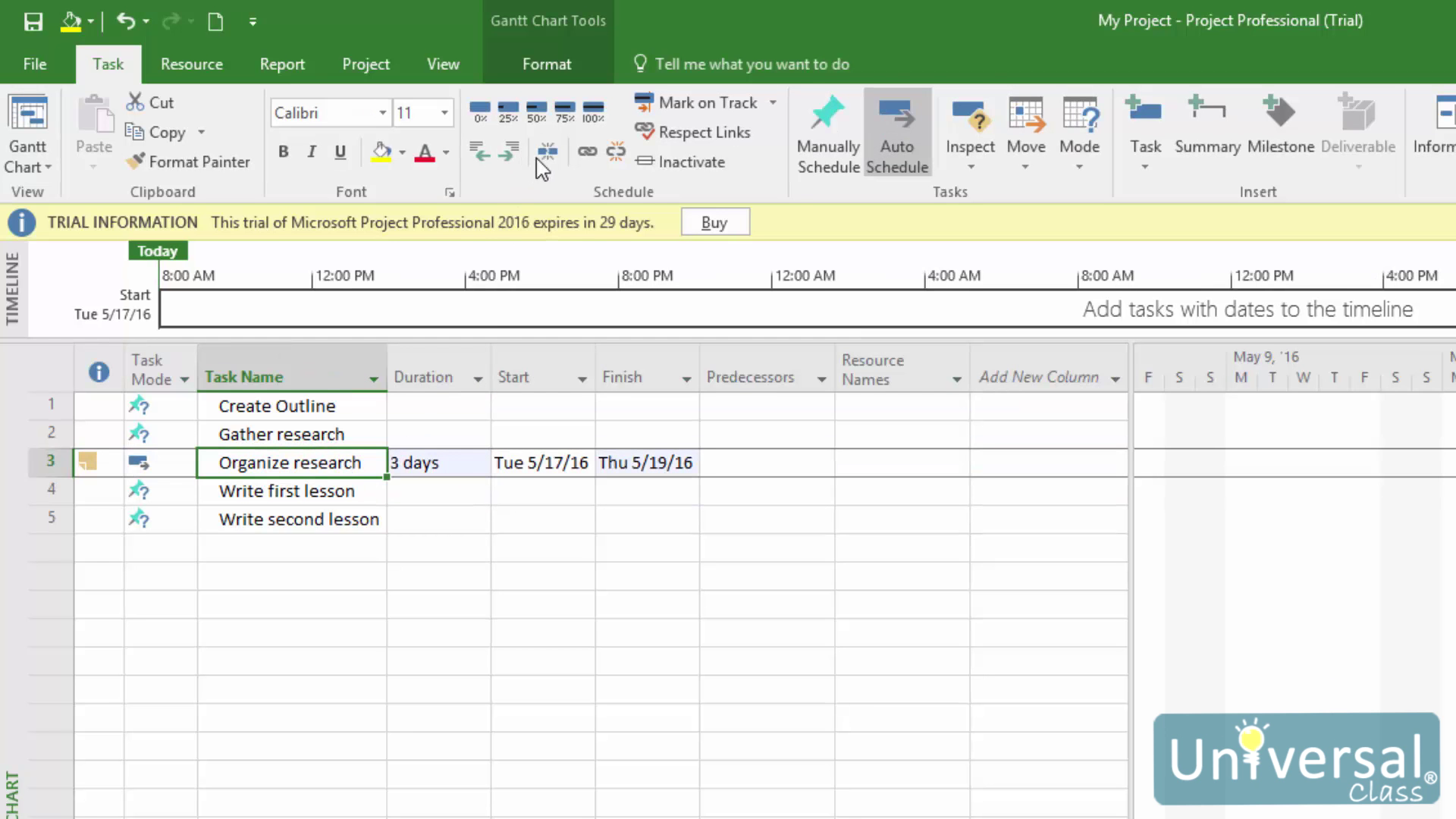
{"action": "left_click", "coordinate": [524, 155]}
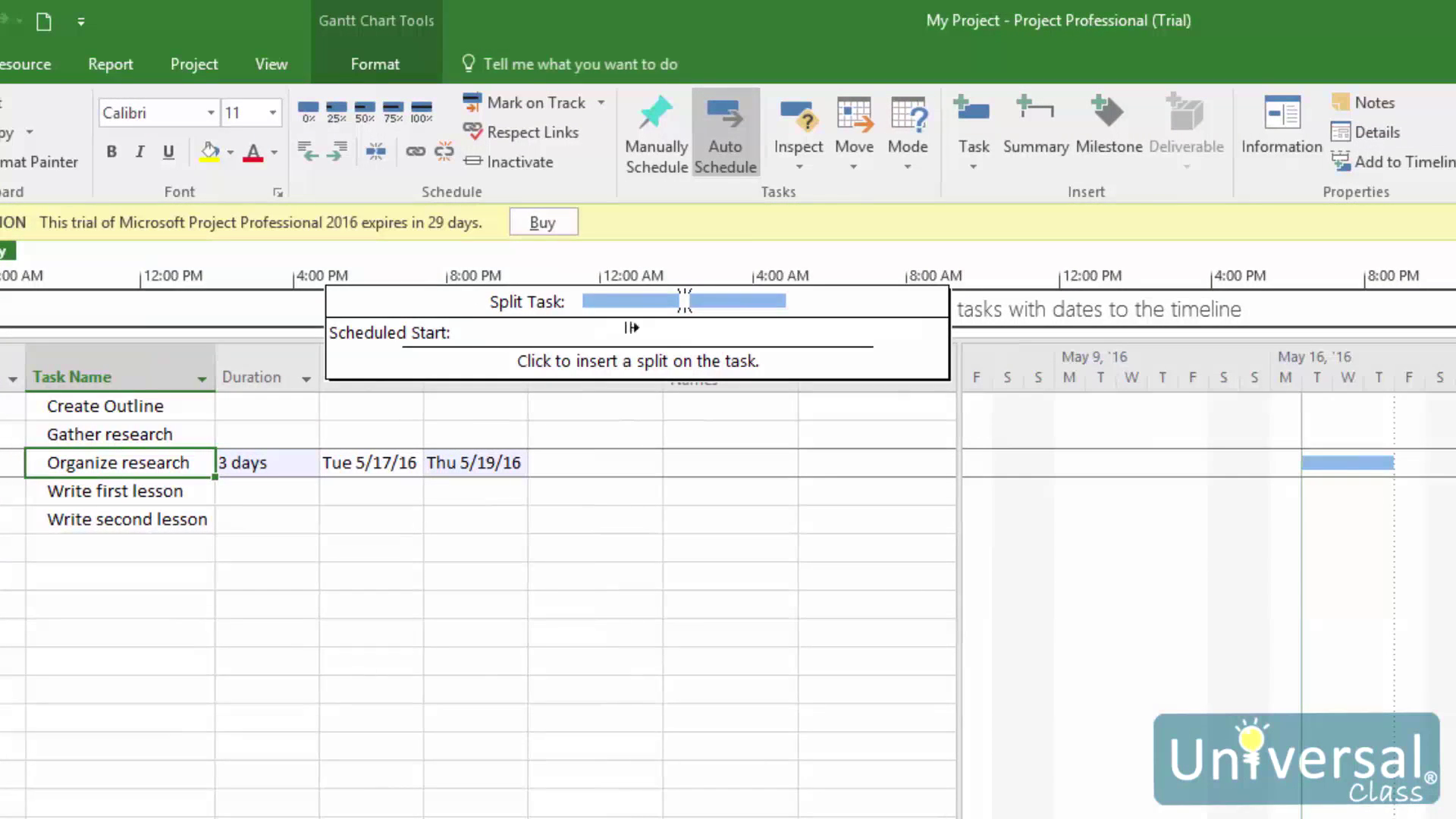
{"action": "left_click", "coordinate": [1356, 462]}
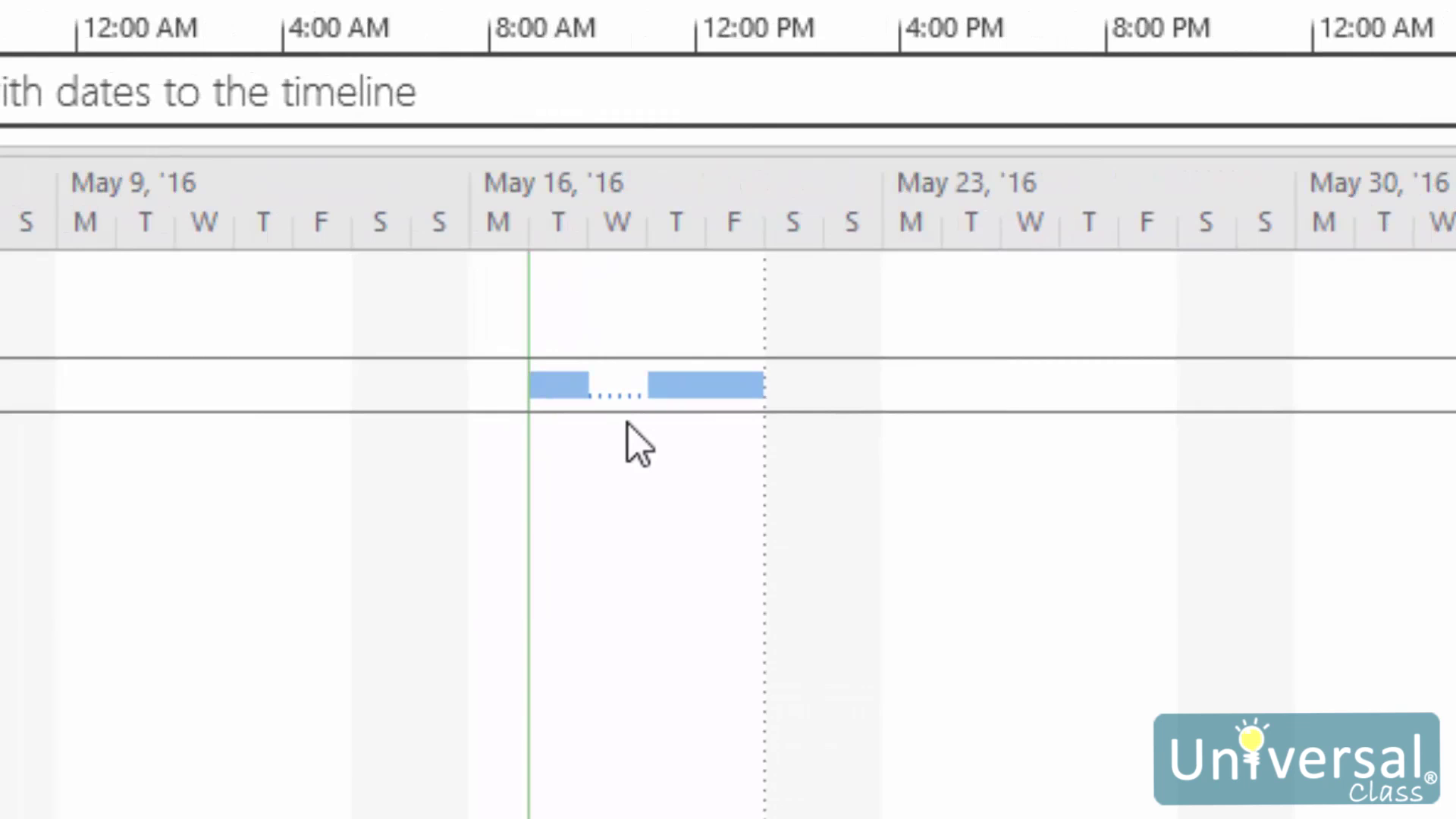
{"action": "left_click_drag", "start_coordinate": [693, 390], "coordinate": [953, 391]}
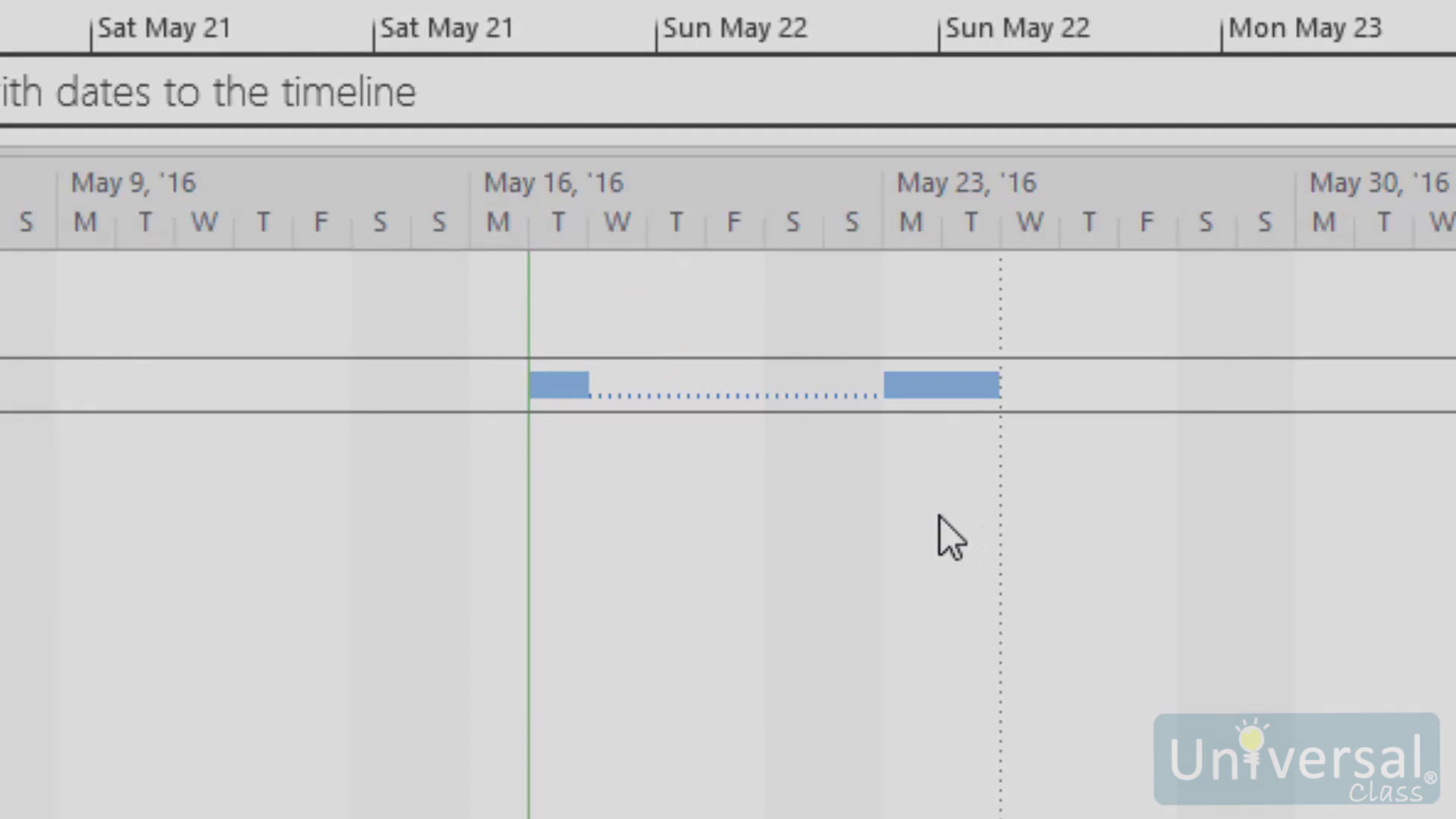